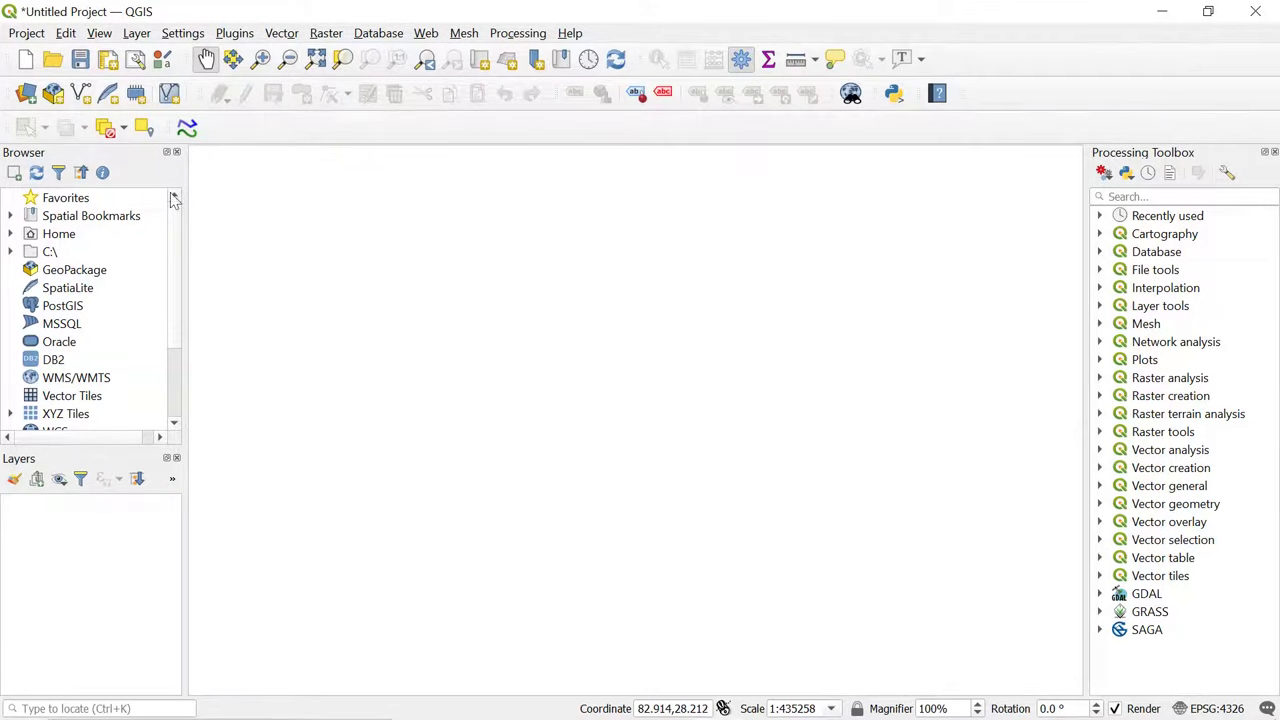
Step: Add Polygon_WGS.shp to the map as a vector layer via Layer > Add Vector Layer
click(137, 33)
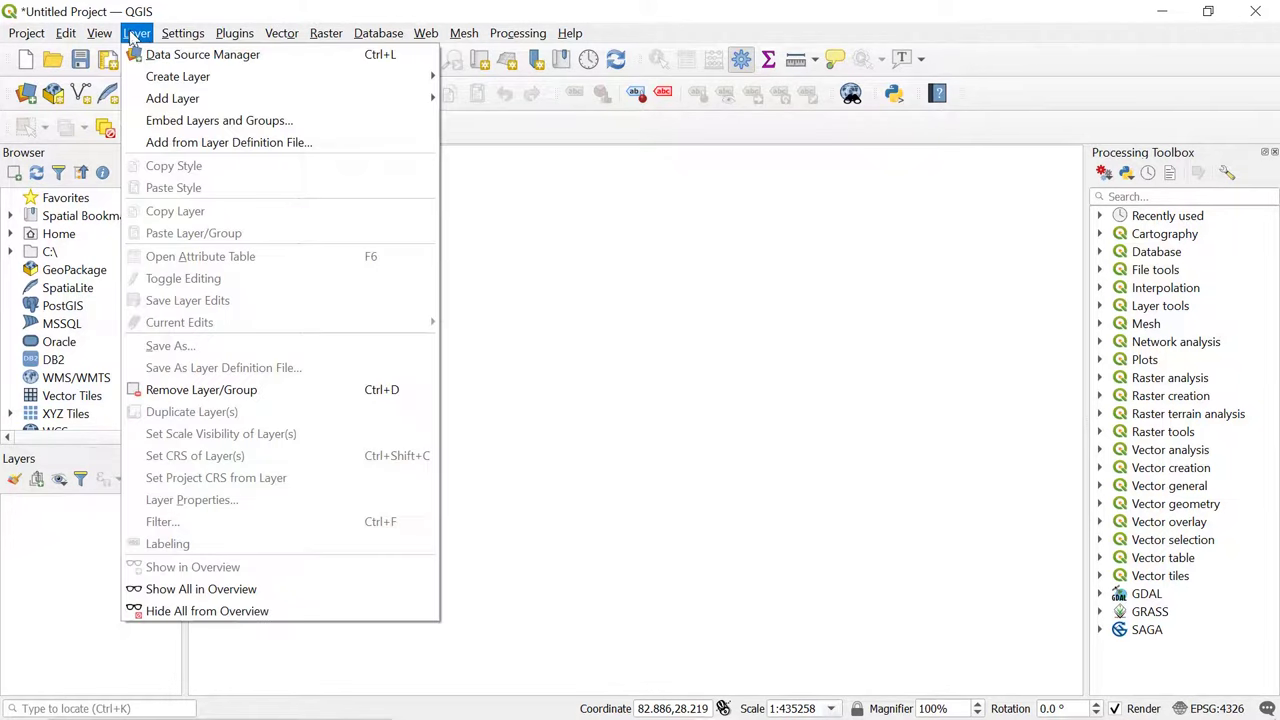
mouse_move(170, 104)
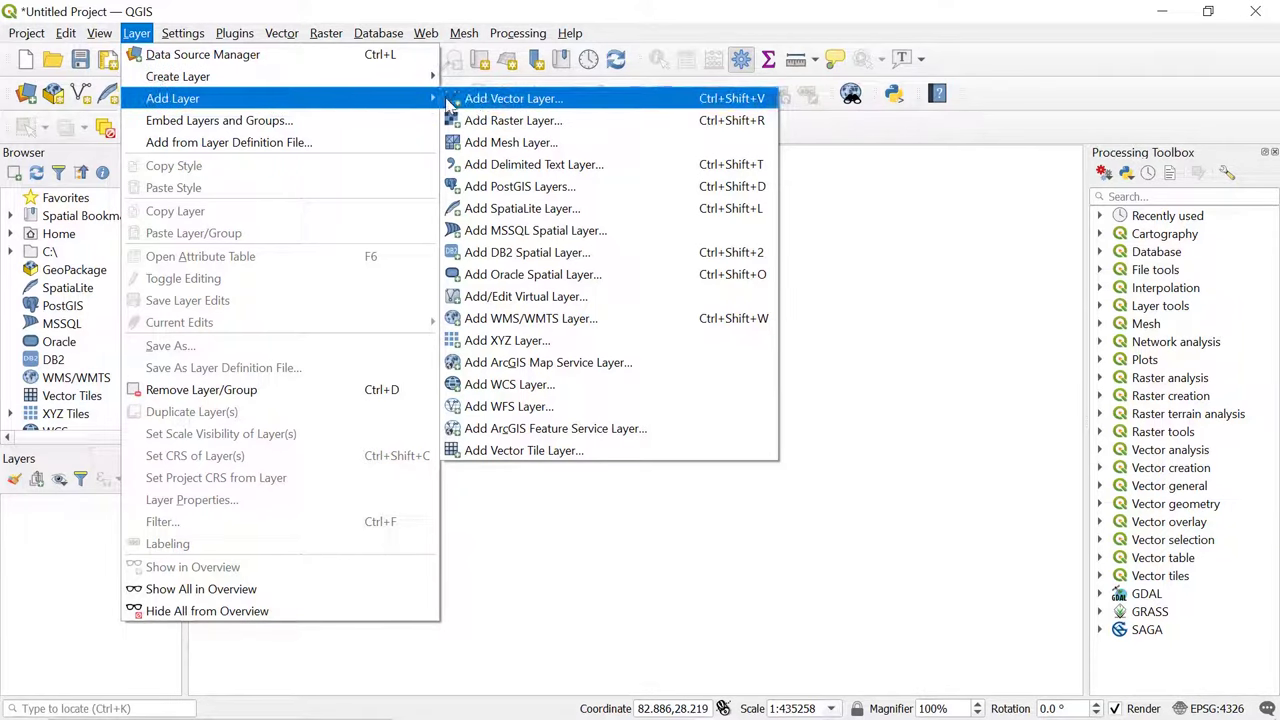
click(500, 106)
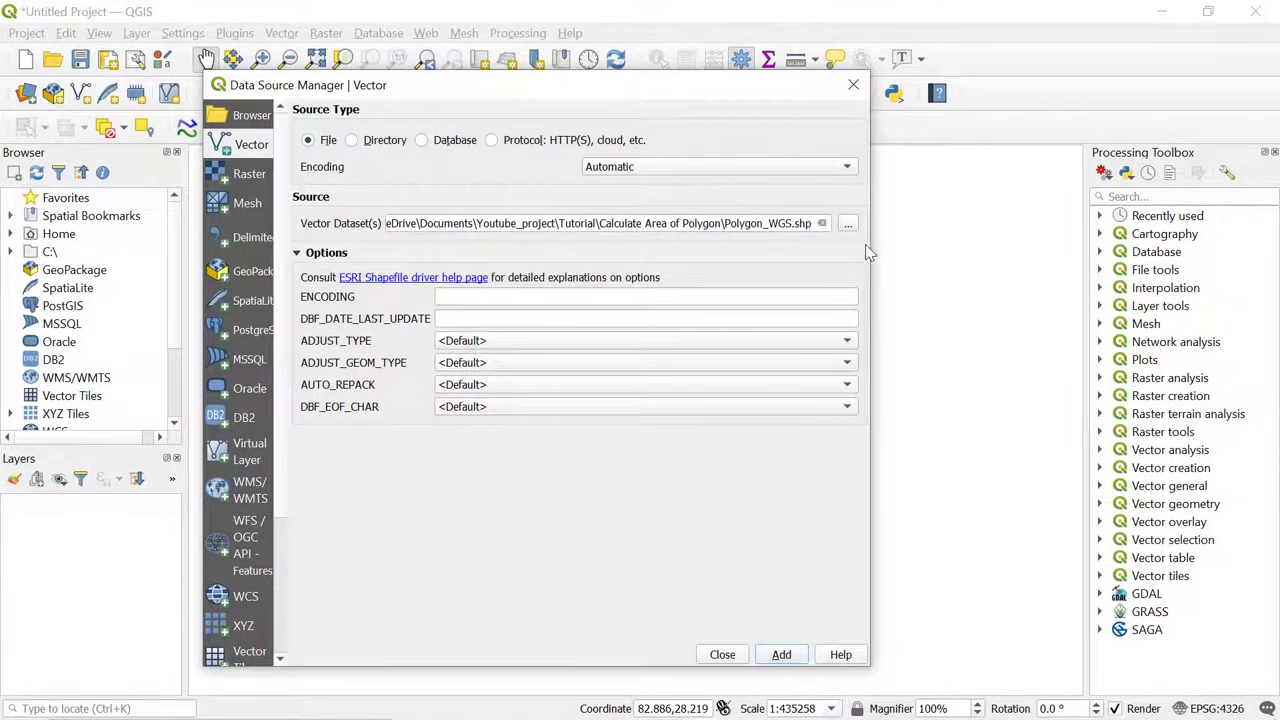
click(848, 224)
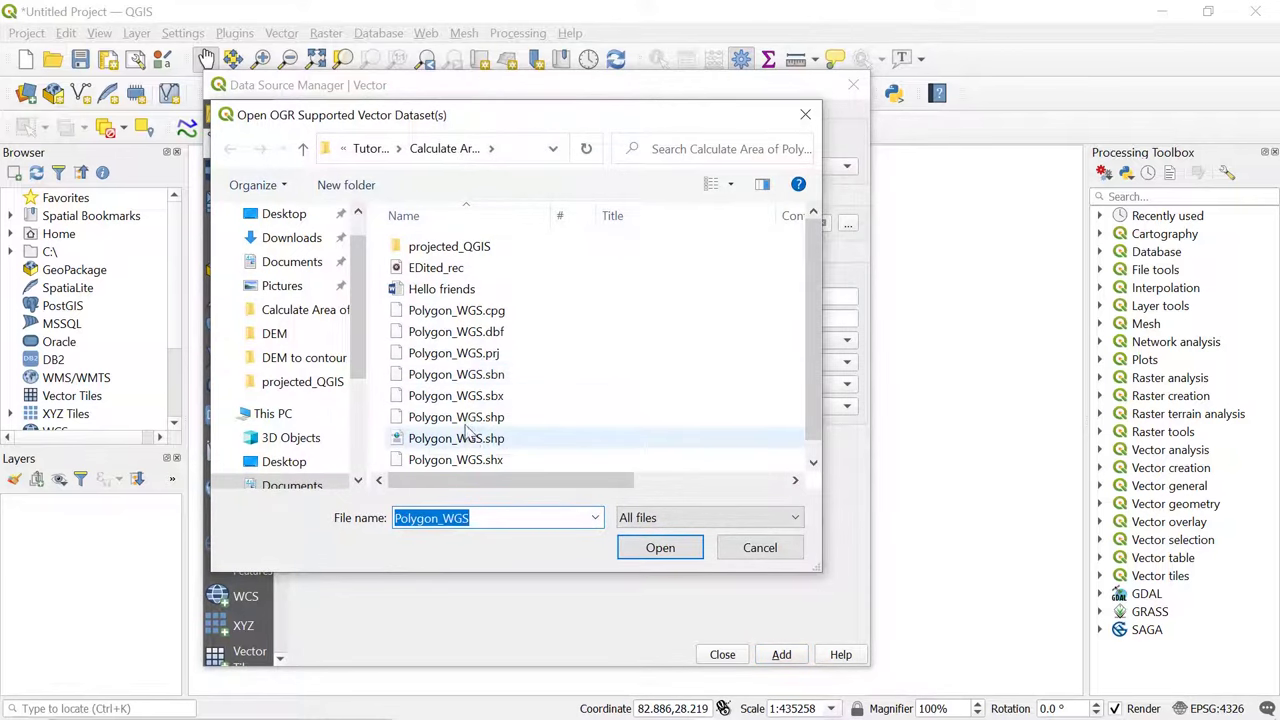
click(500, 417)
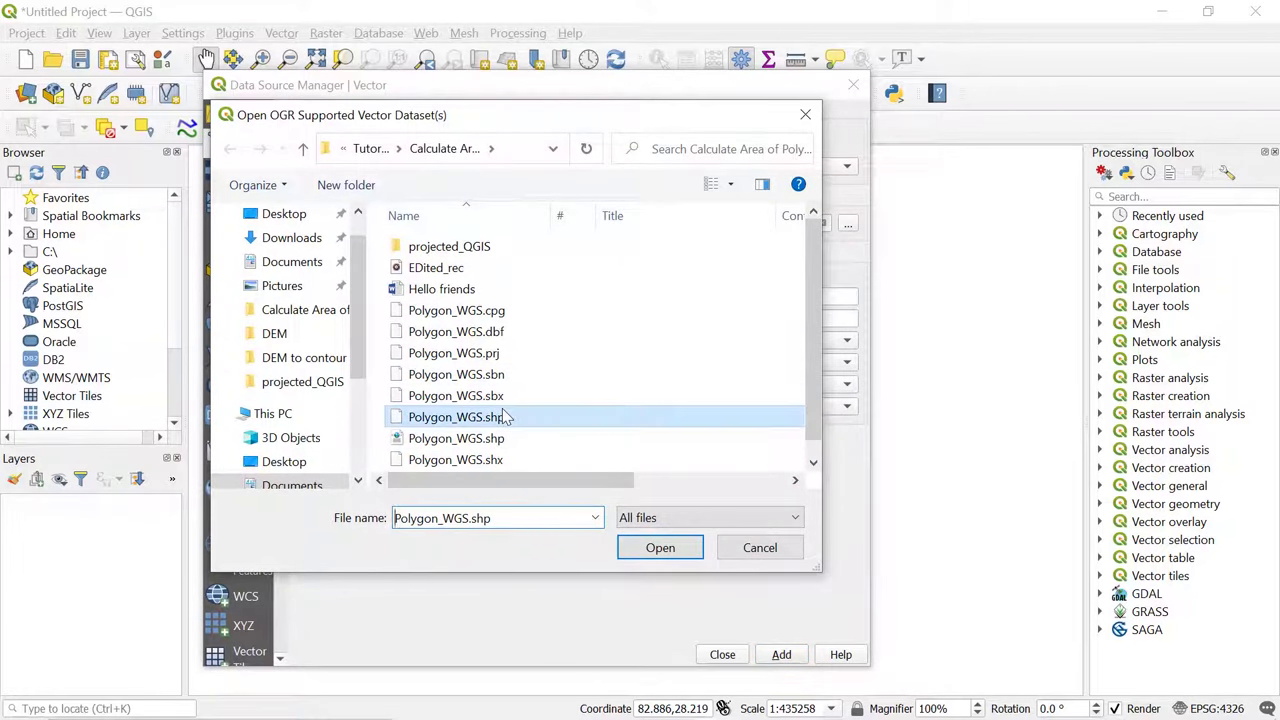
click(667, 547)
click(780, 654)
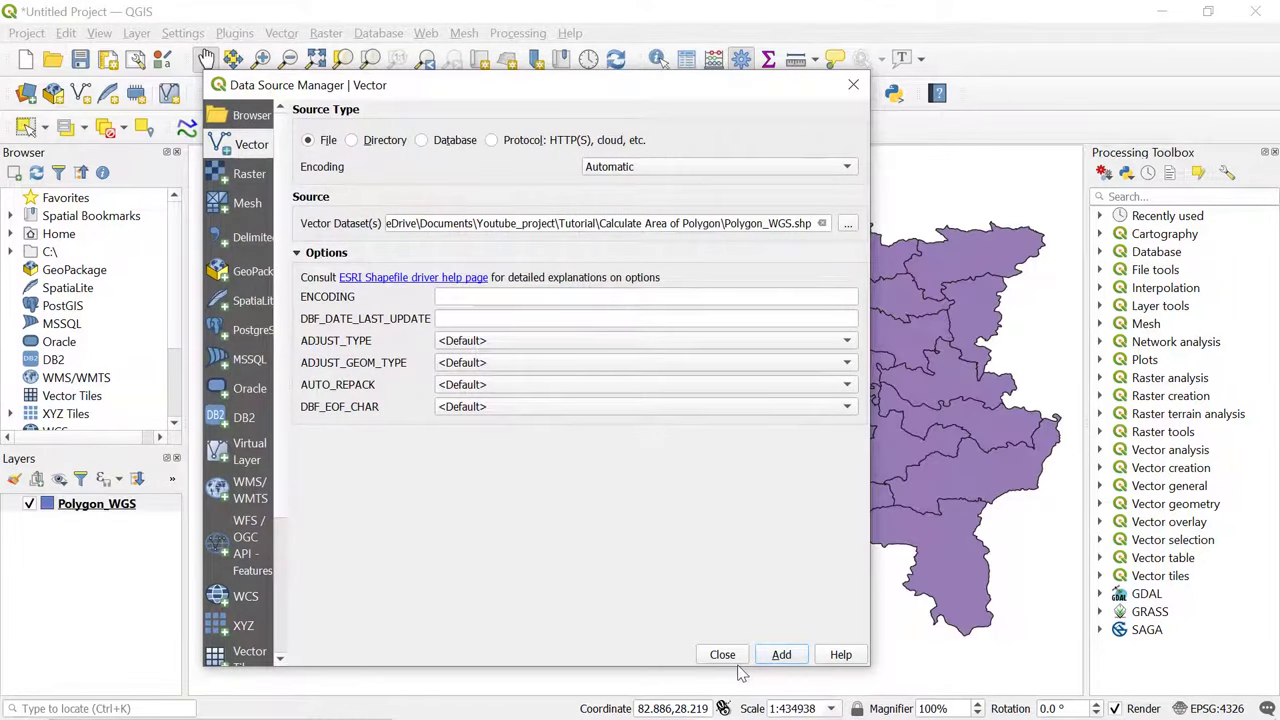
click(722, 654)
drag(677, 417, 604, 400)
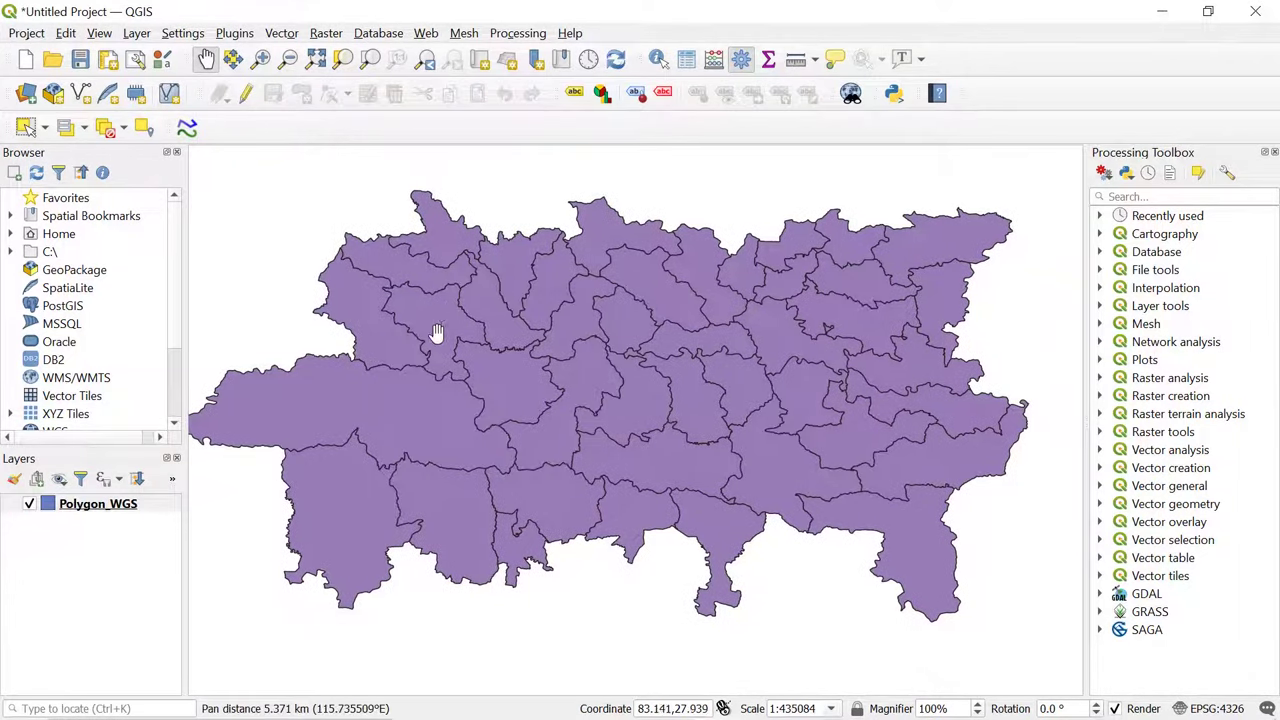
scroll(413, 305, down, 3)
scroll(413, 305, up, 3)
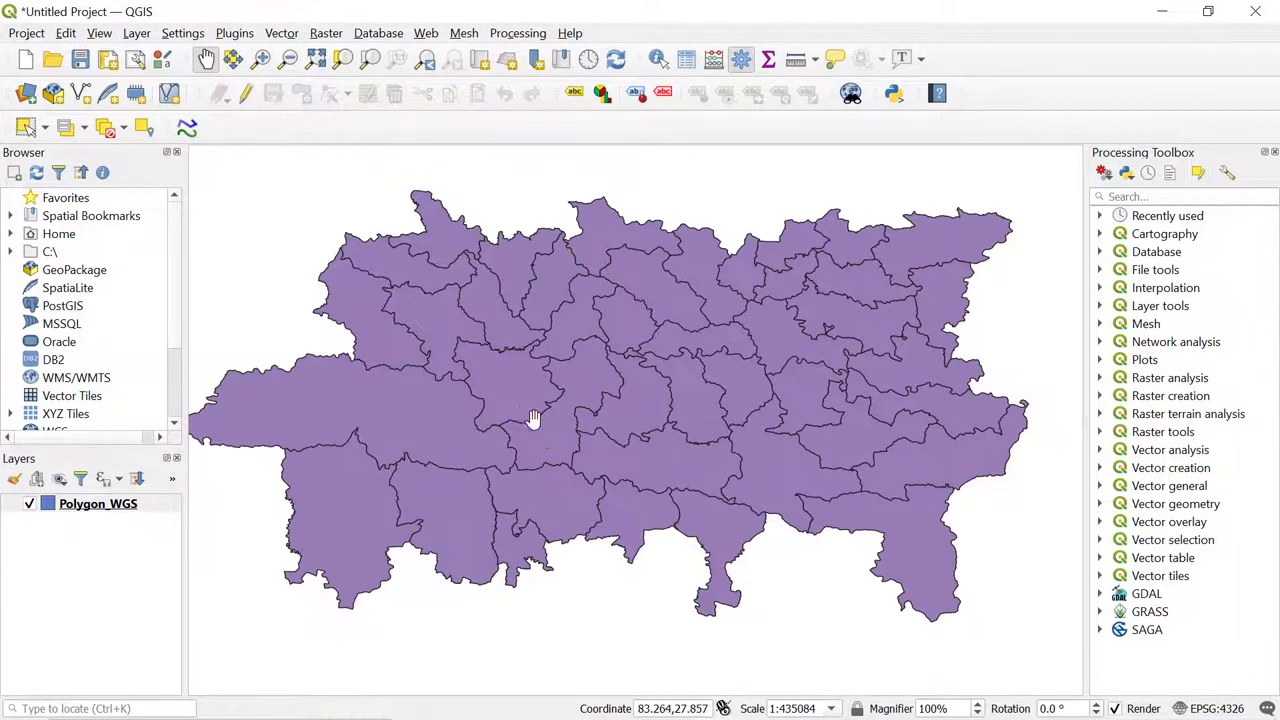
mouse_move(761, 364)
mouse_down()
mouse_move(741, 362)
mouse_move(786, 360)
mouse_move(766, 351)
mouse_up()
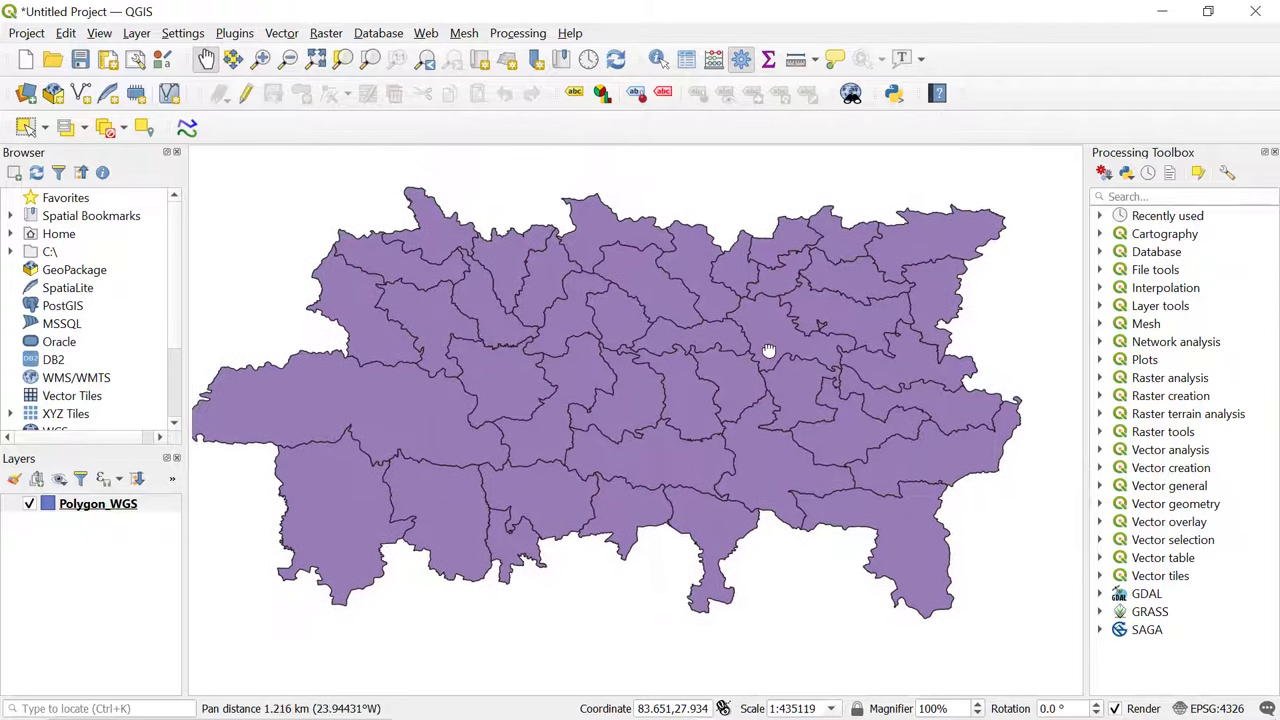
drag(317, 259, 370, 330)
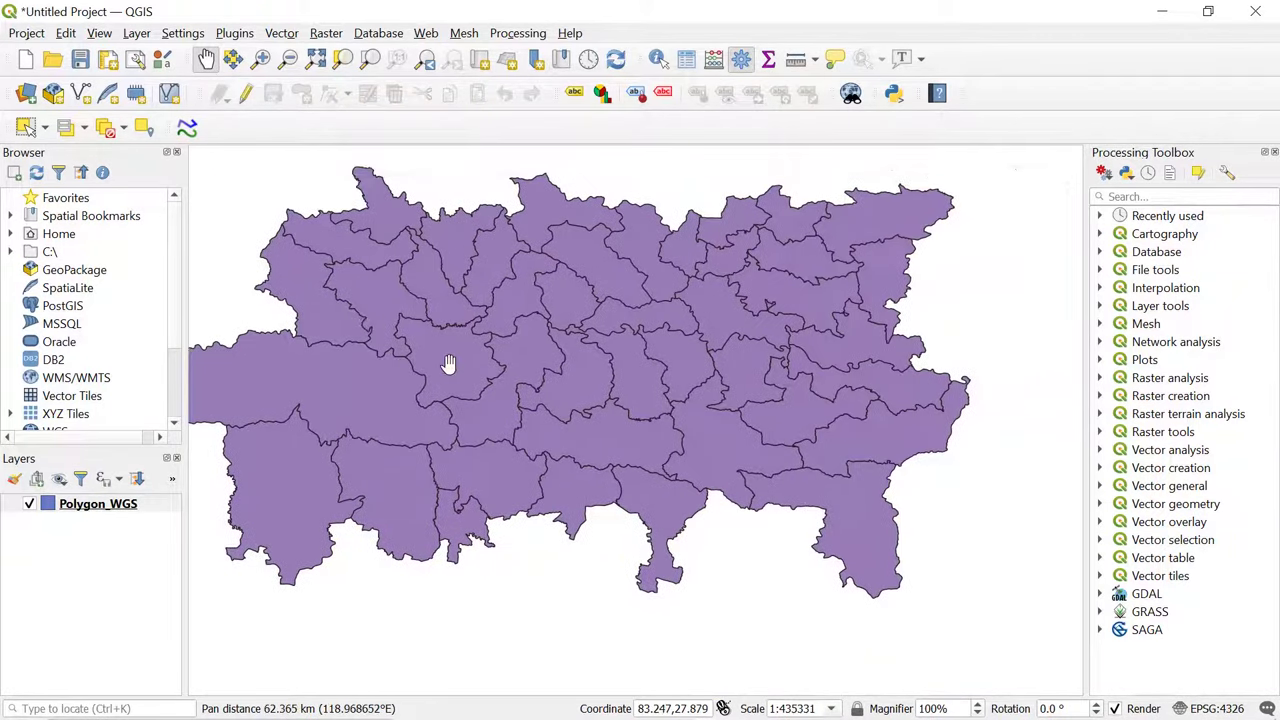
drag(449, 365, 424, 405)
click(90, 512)
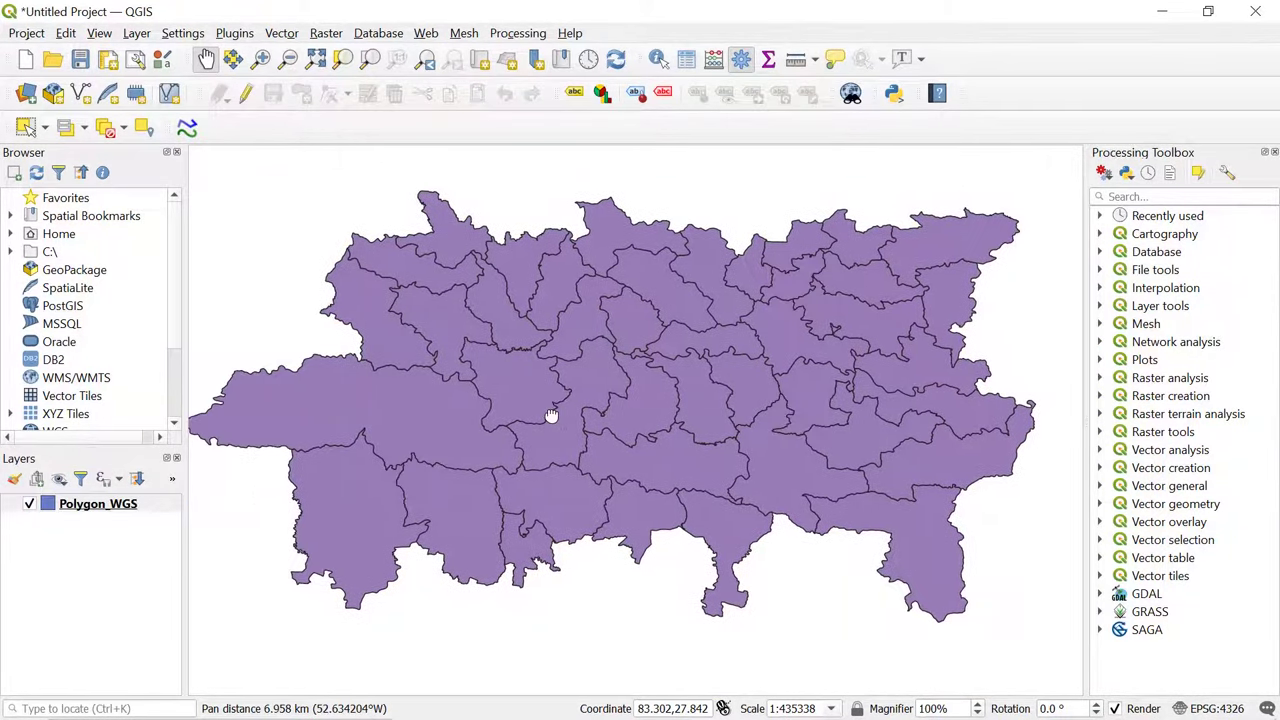
click(104, 513)
right_click(104, 513)
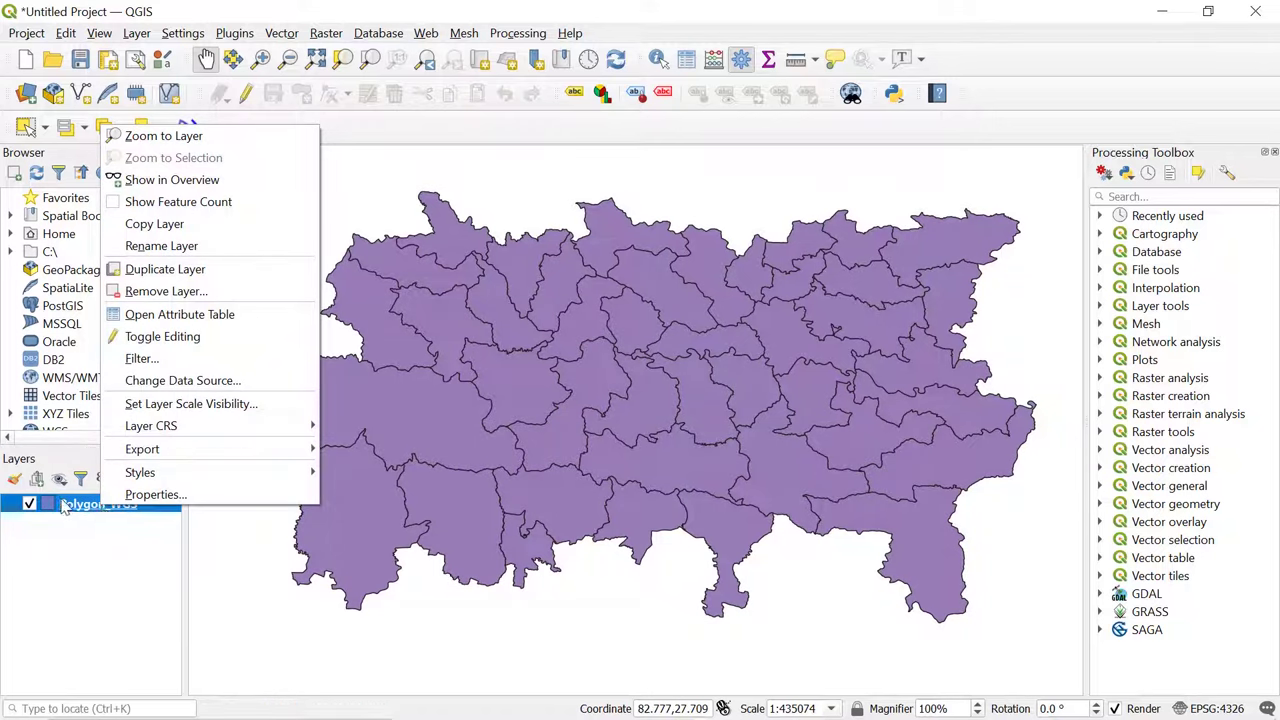
click(69, 512)
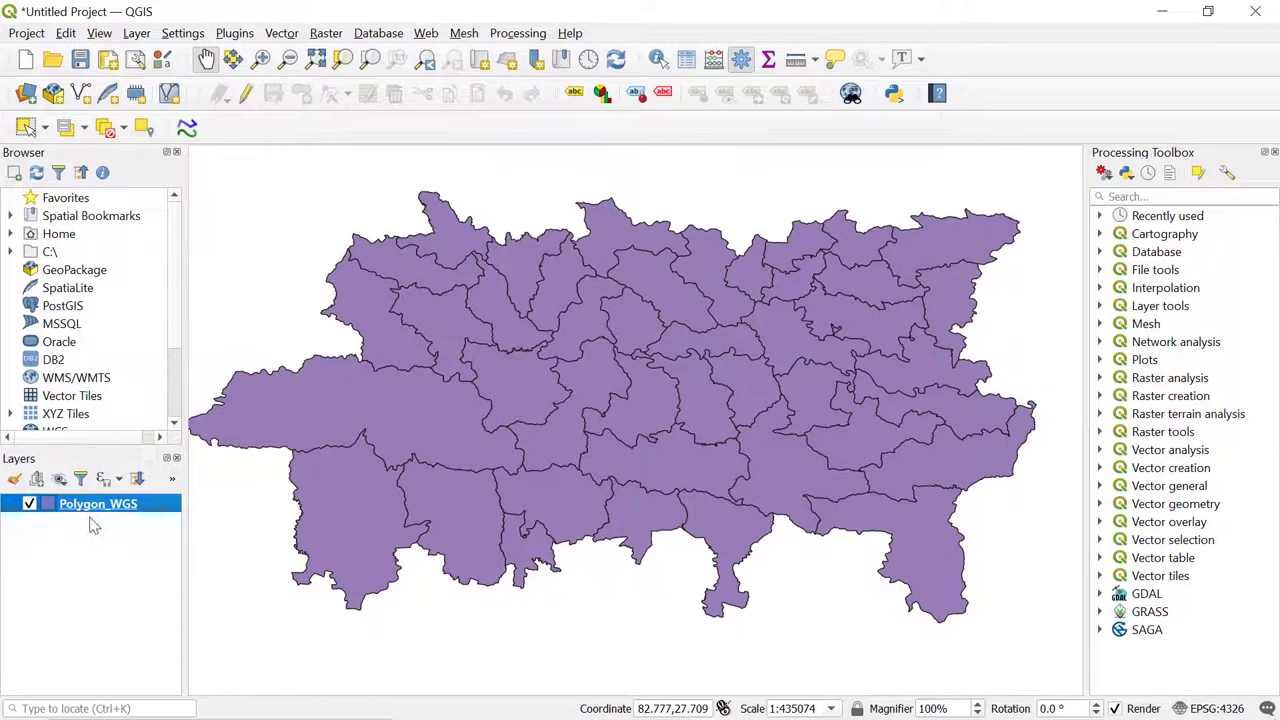
right_click(93, 525)
click(88, 508)
right_click(88, 506)
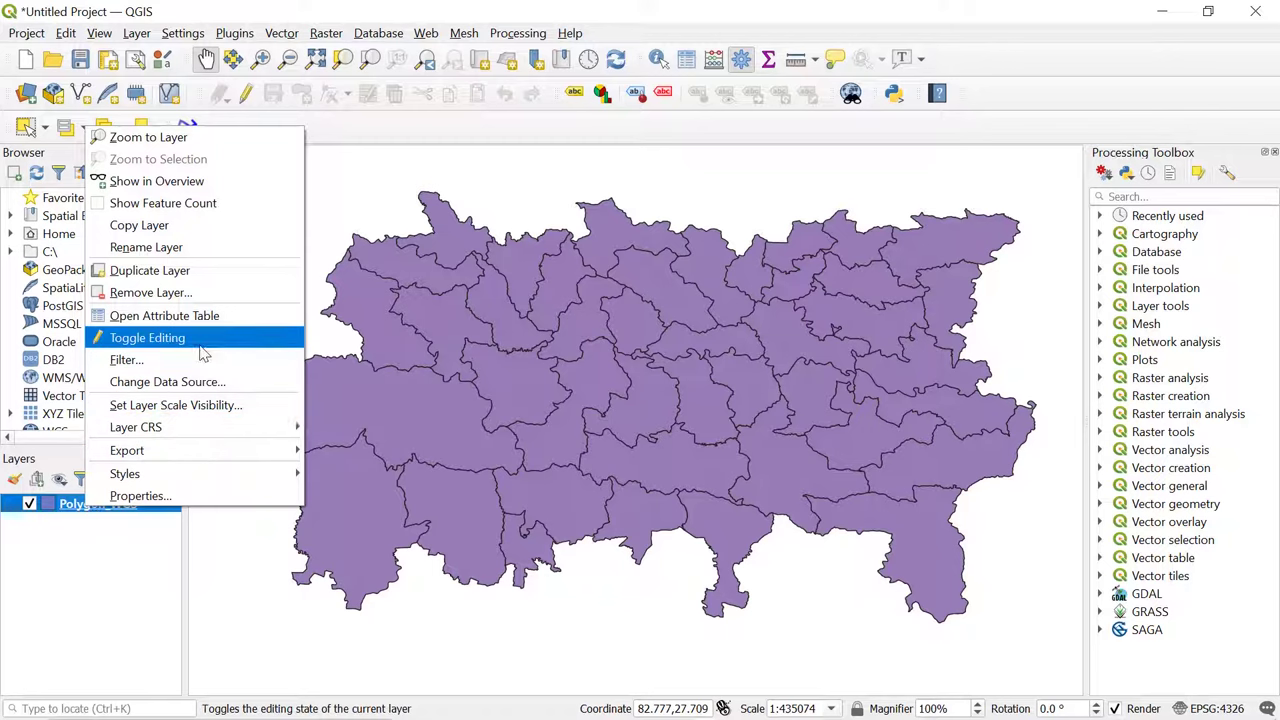
click(140, 496)
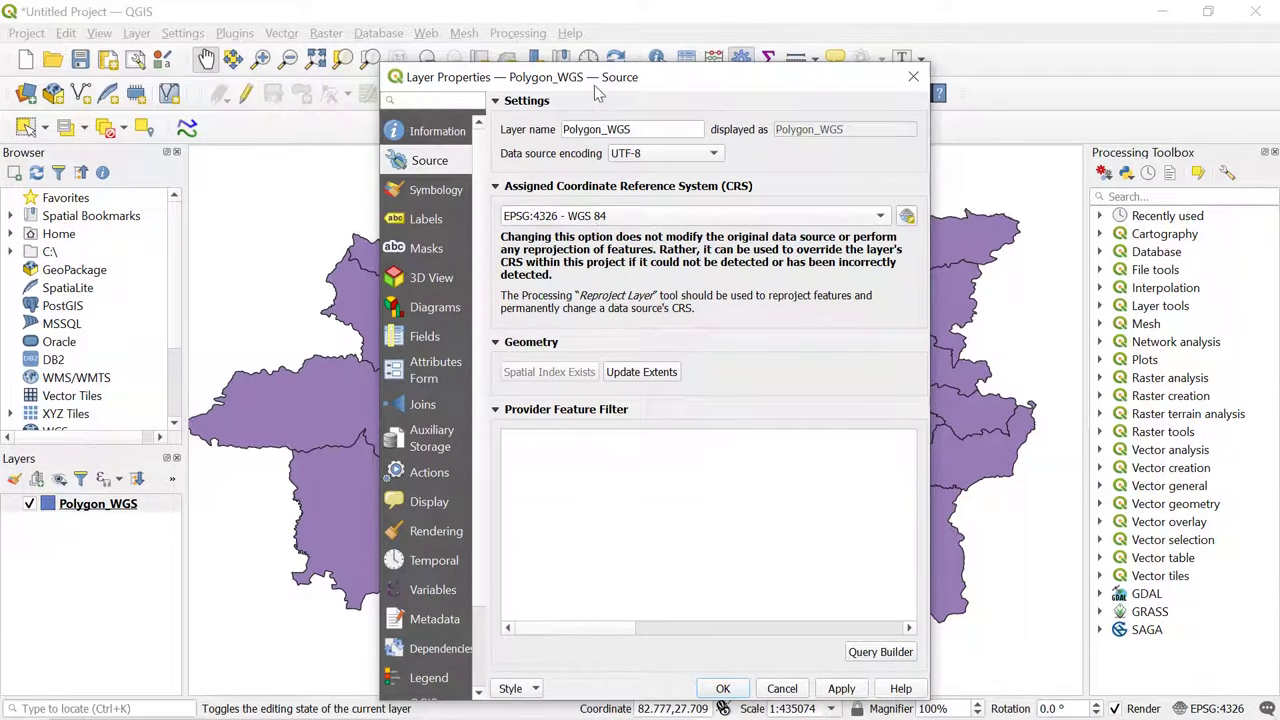
drag(594, 85, 486, 24)
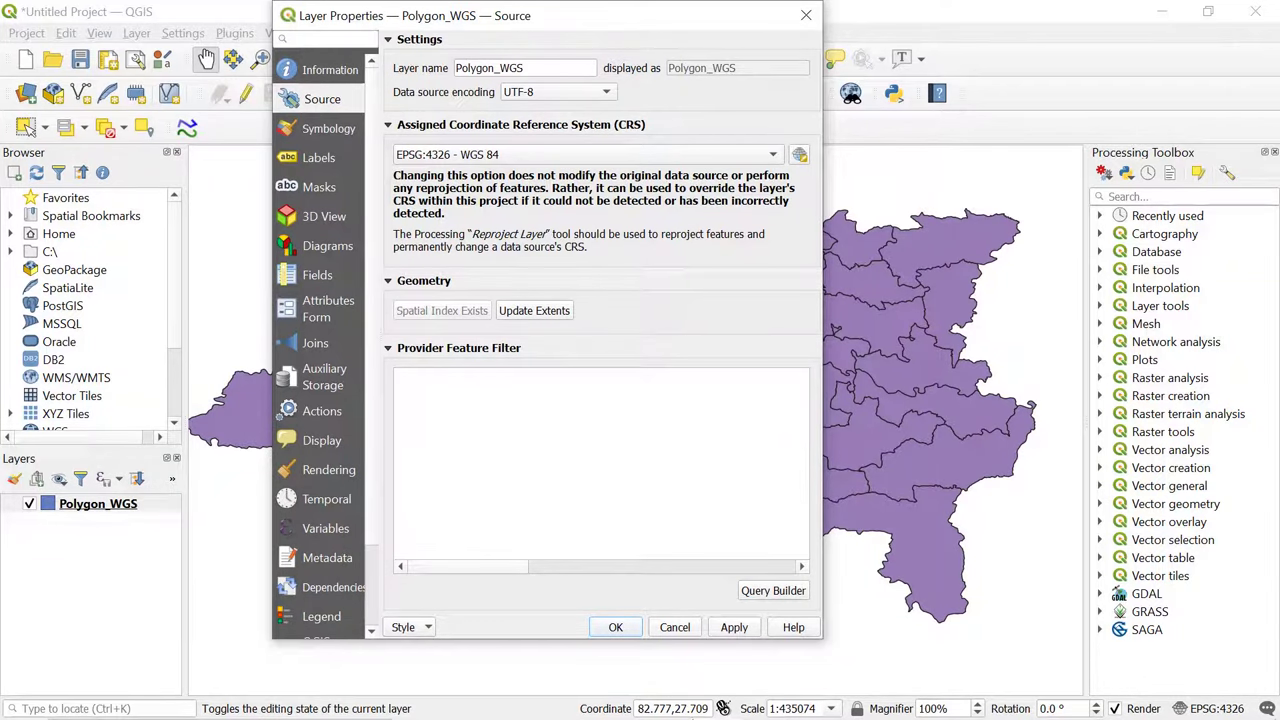
Step: Close the layer properties, nudge the map, and go to Vector > Data Management Tools
click(673, 626)
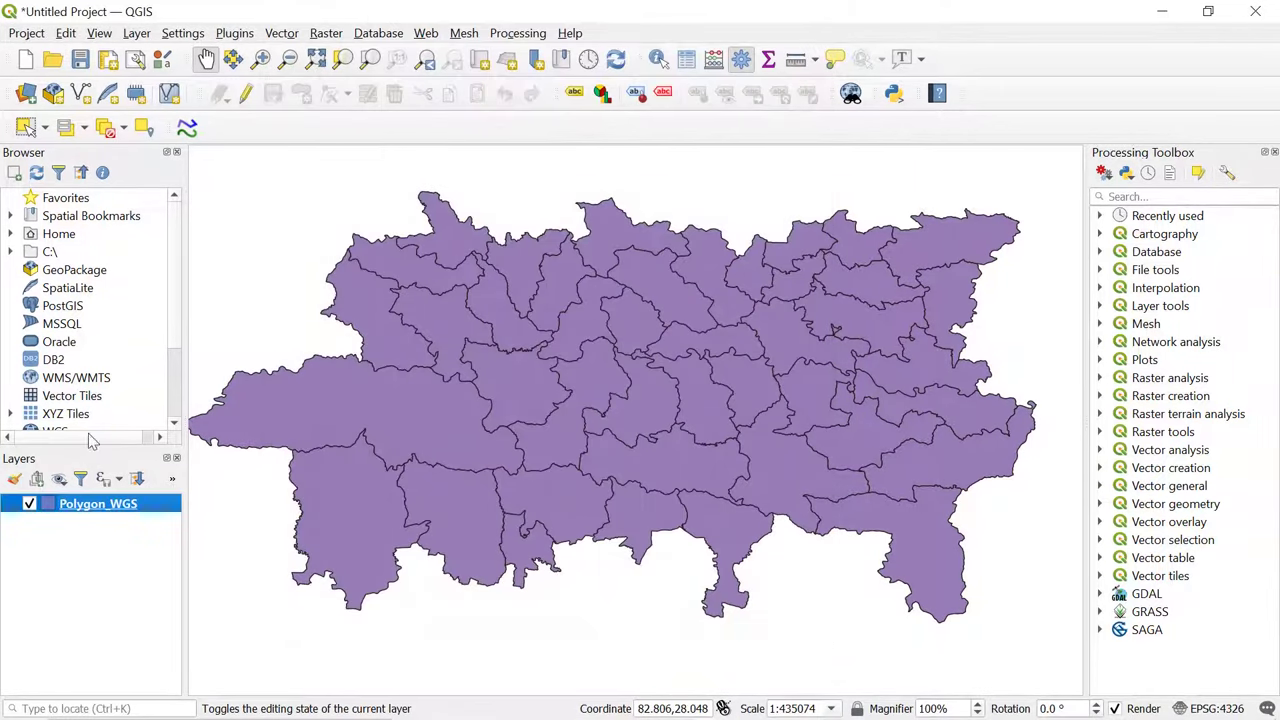
drag(398, 482, 396, 458)
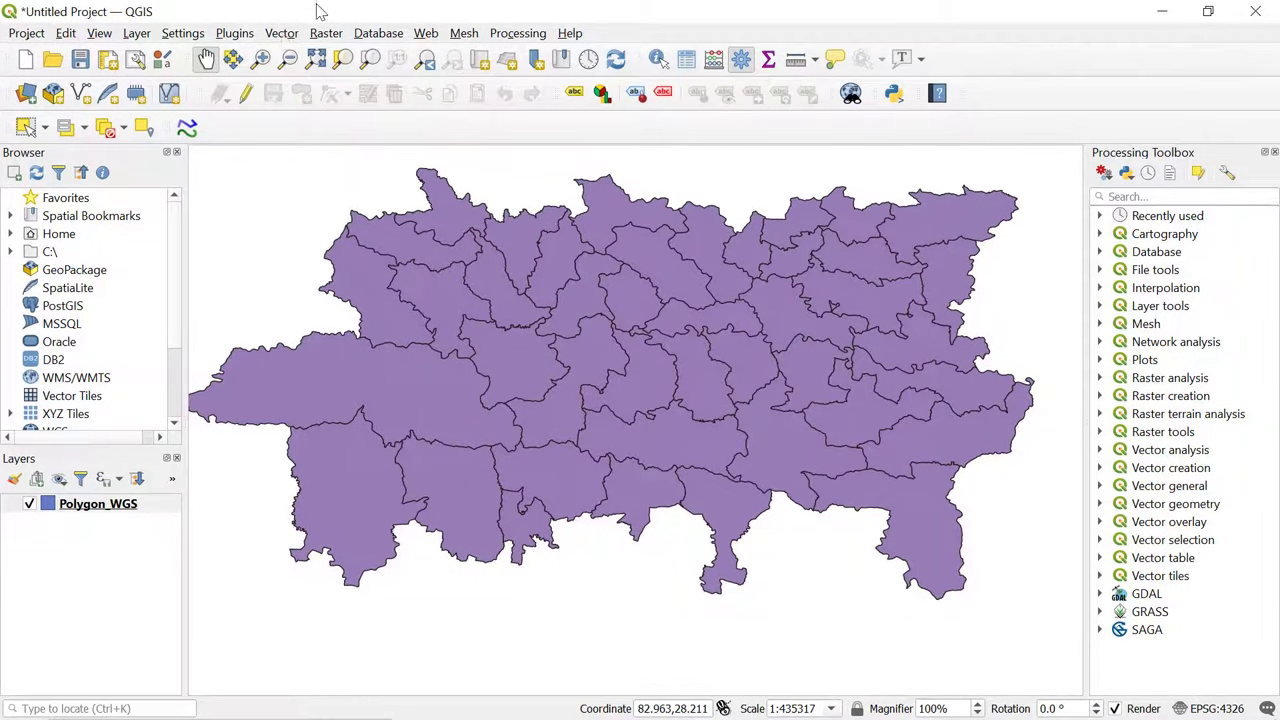
click(281, 33)
mouse_move(377, 172)
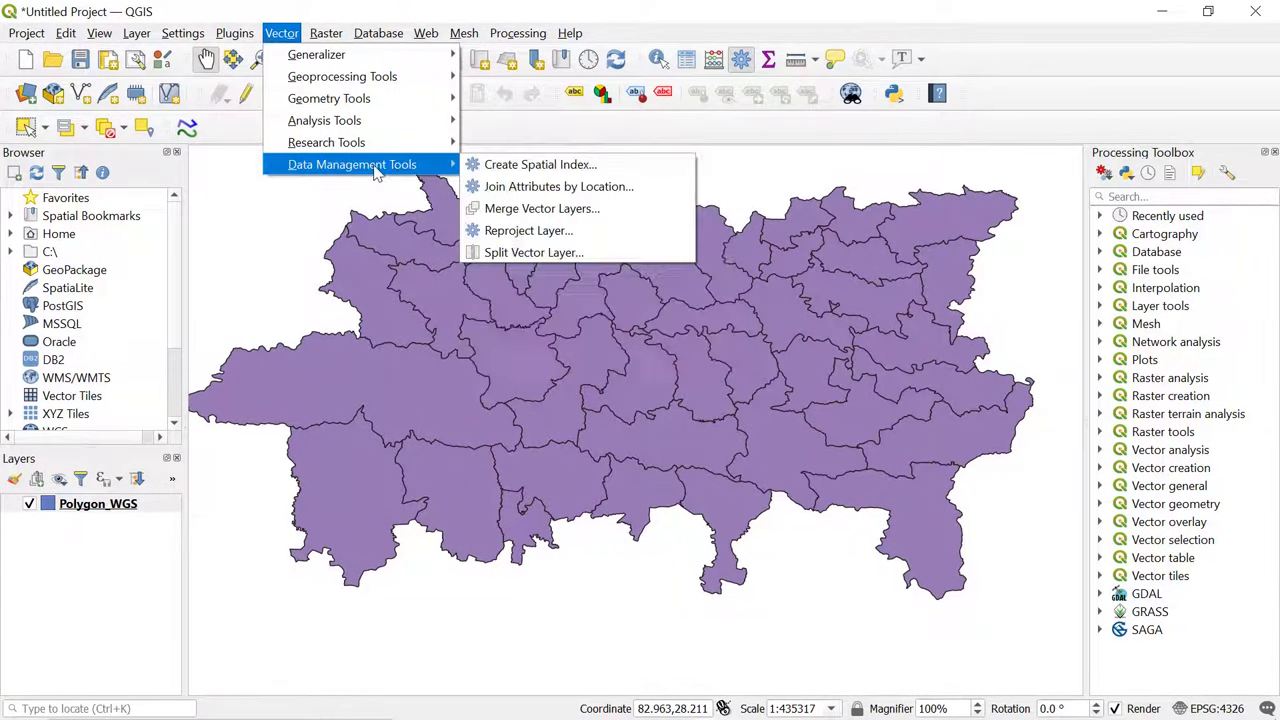
Step: Launch Reproject Layer and keep Polygon_WGS as its input layer
click(514, 234)
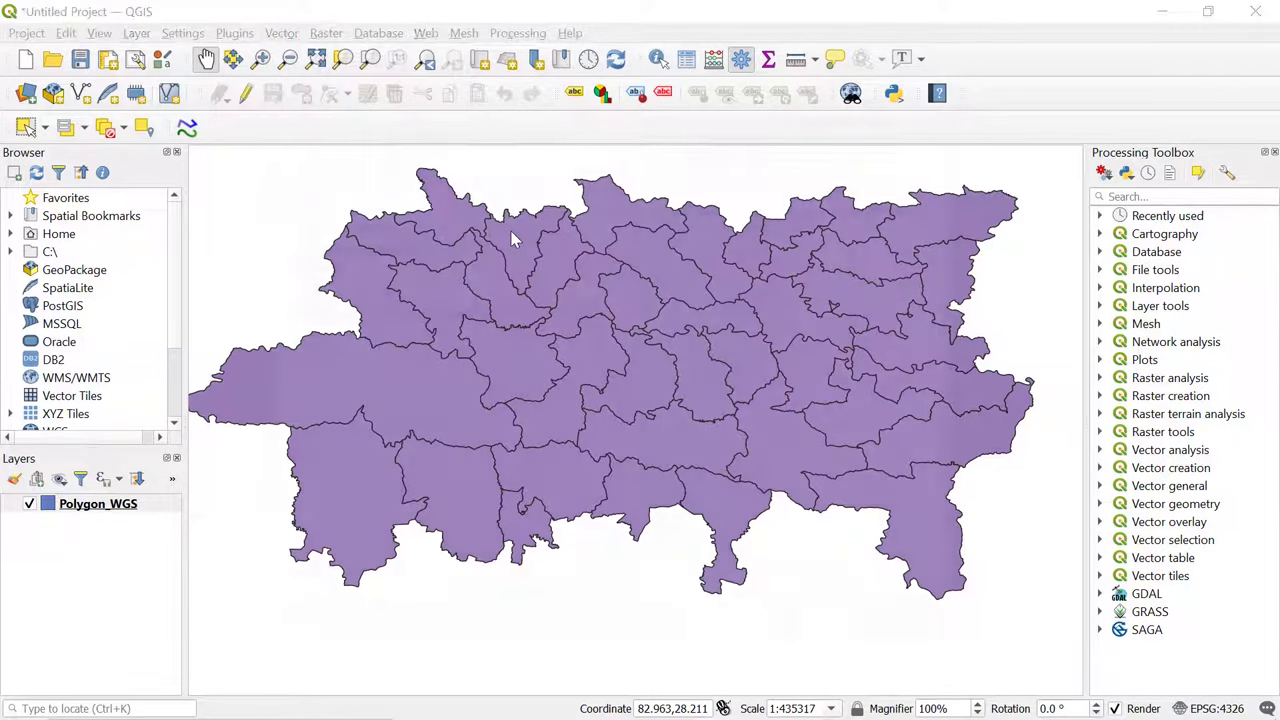
drag(424, 82, 478, 62)
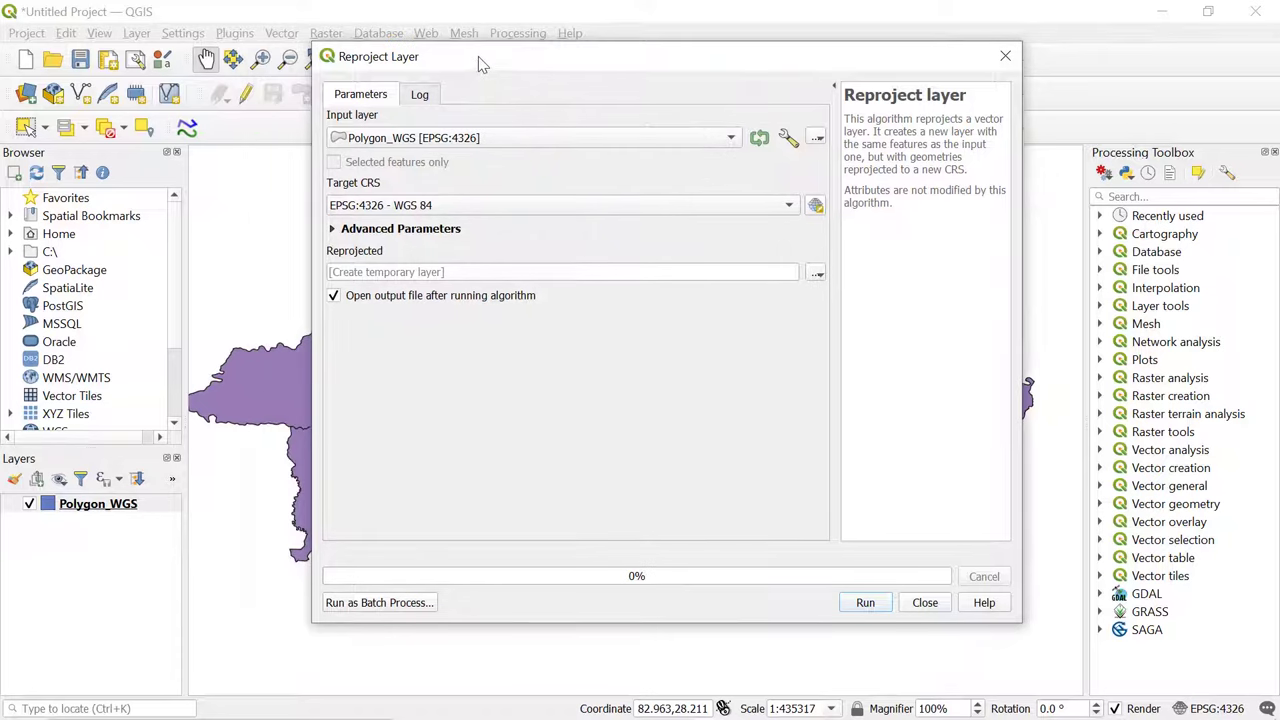
click(105, 505)
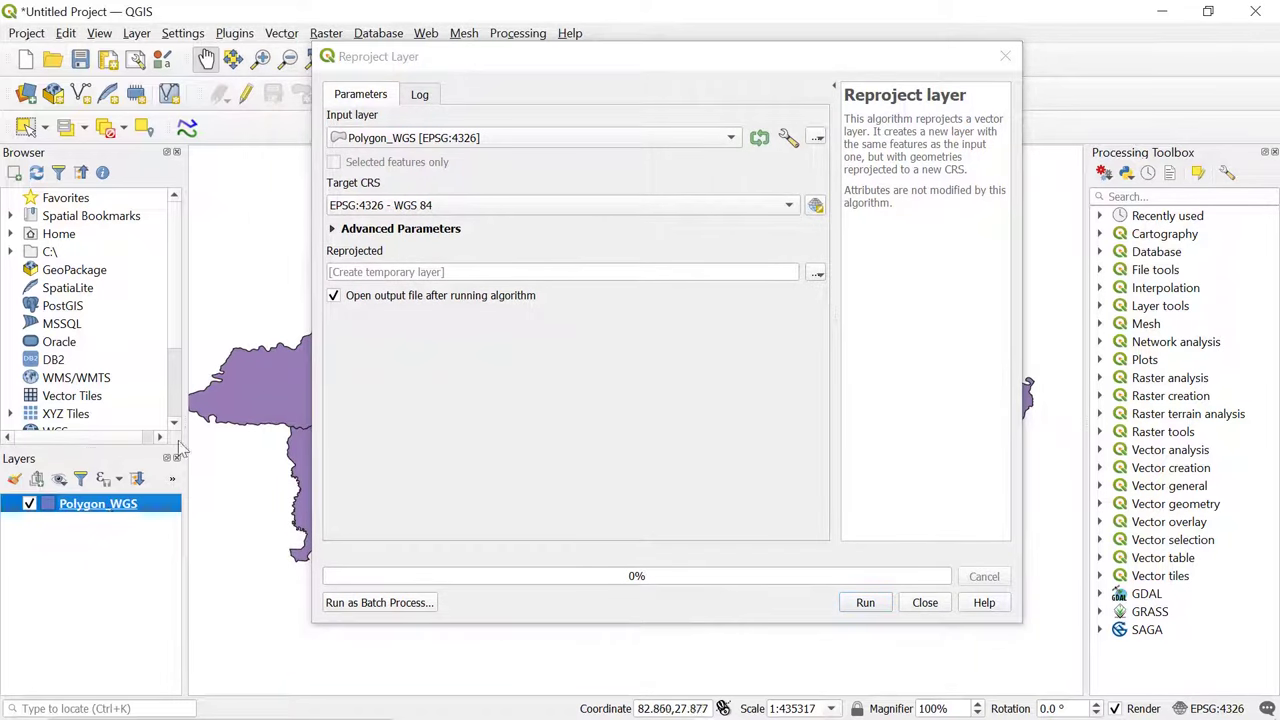
click(420, 140)
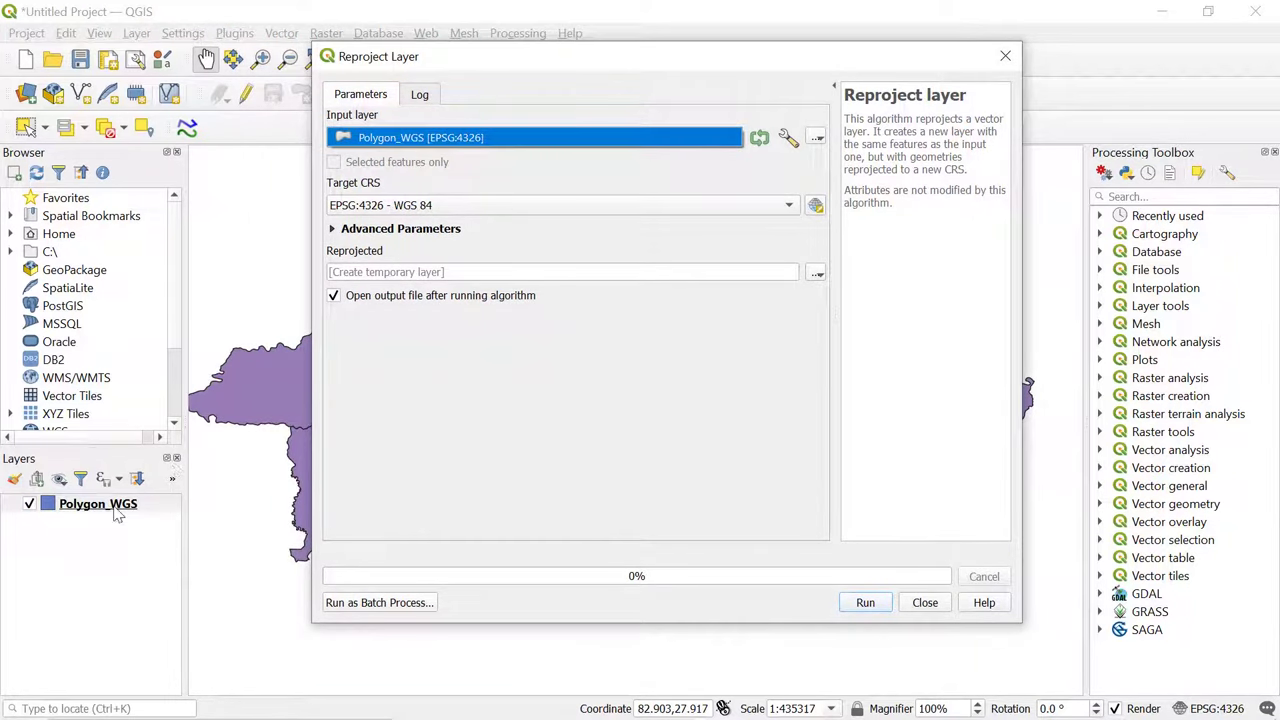
click(425, 145)
Step: Set the target CRS to WGS 84 / UTM zone 44N (EPSG:32644) by filtering for '44n'
click(816, 207)
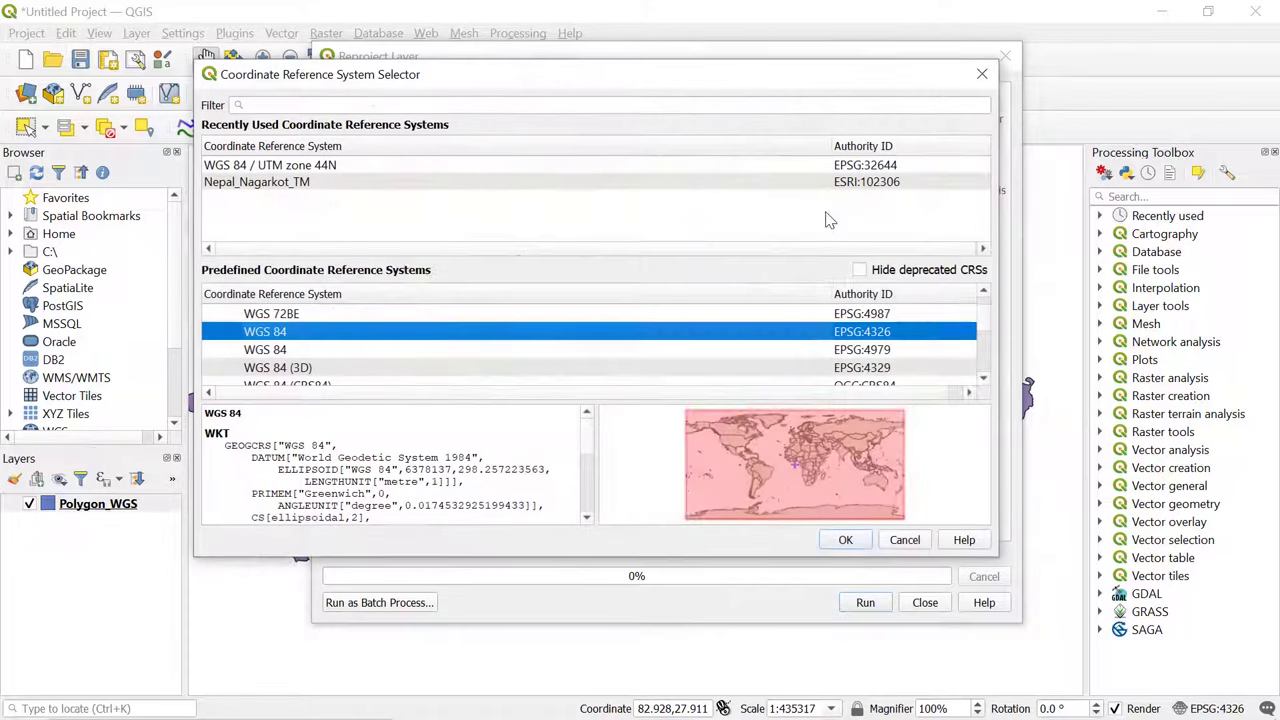
click(465, 351)
scroll(366, 341, down, 4)
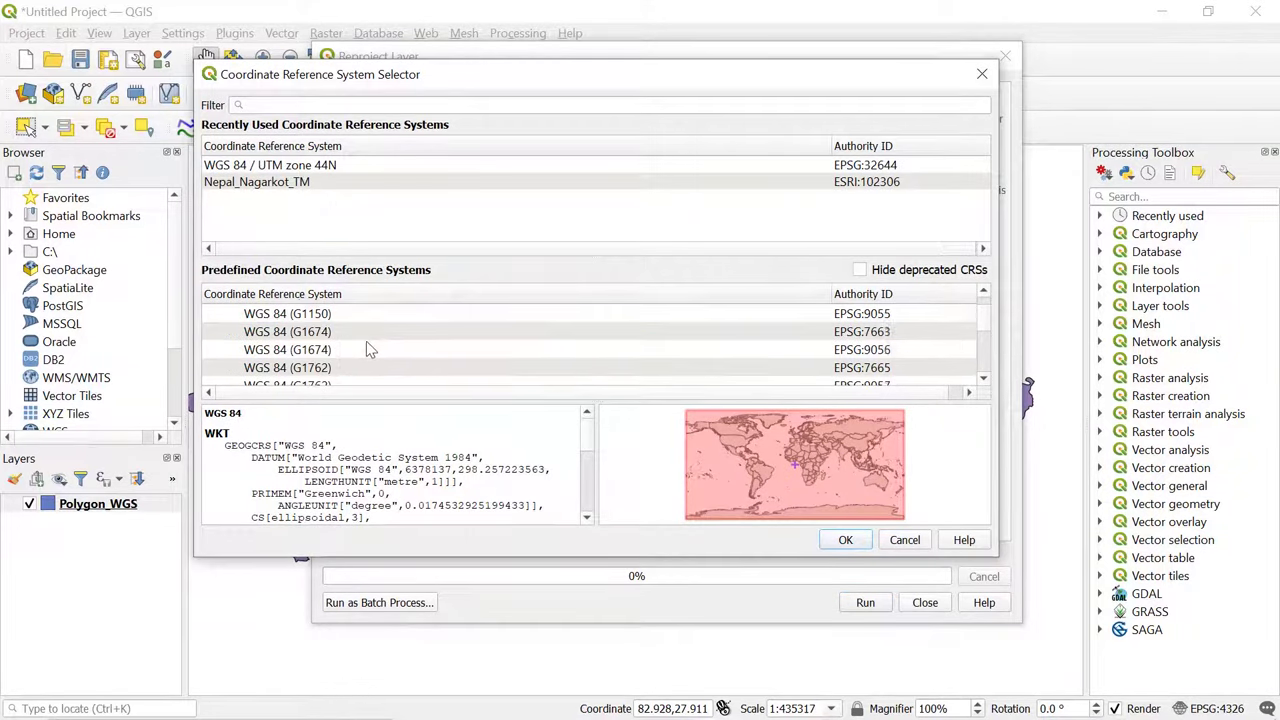
scroll(337, 365, up, 5)
scroll(330, 340, down, 3)
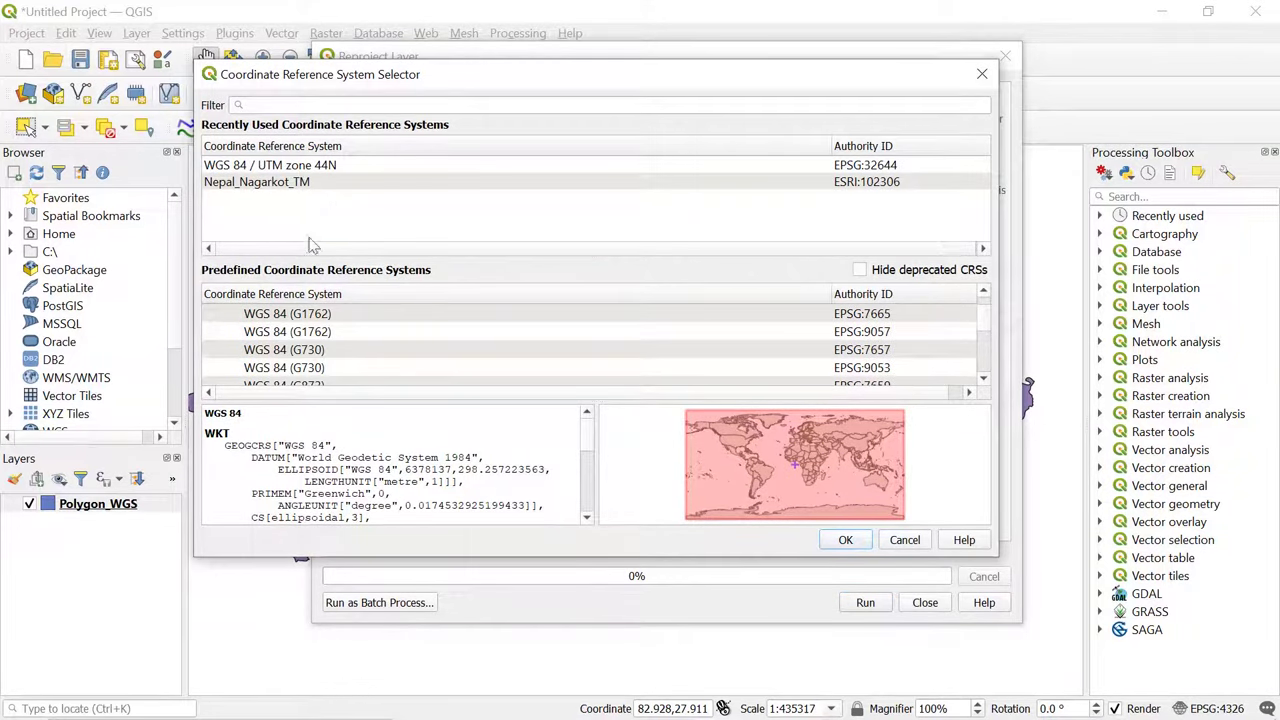
click(329, 105)
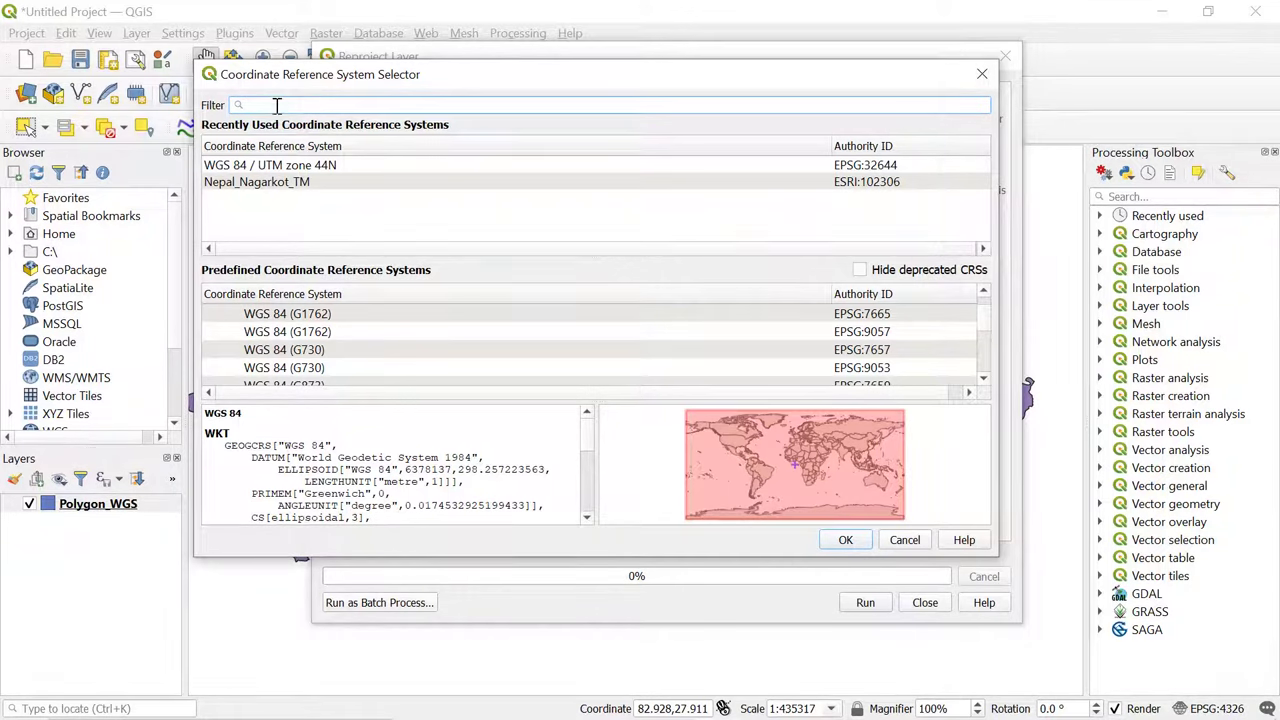
text(4)
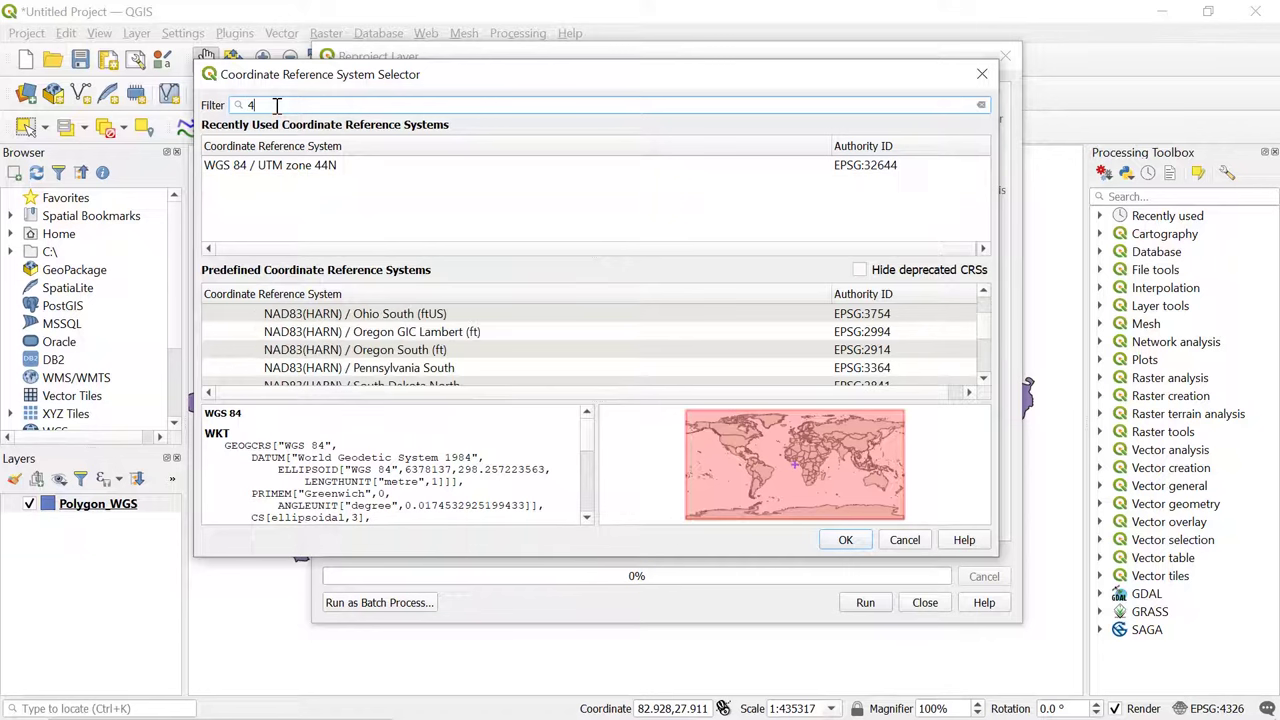
text(4n)
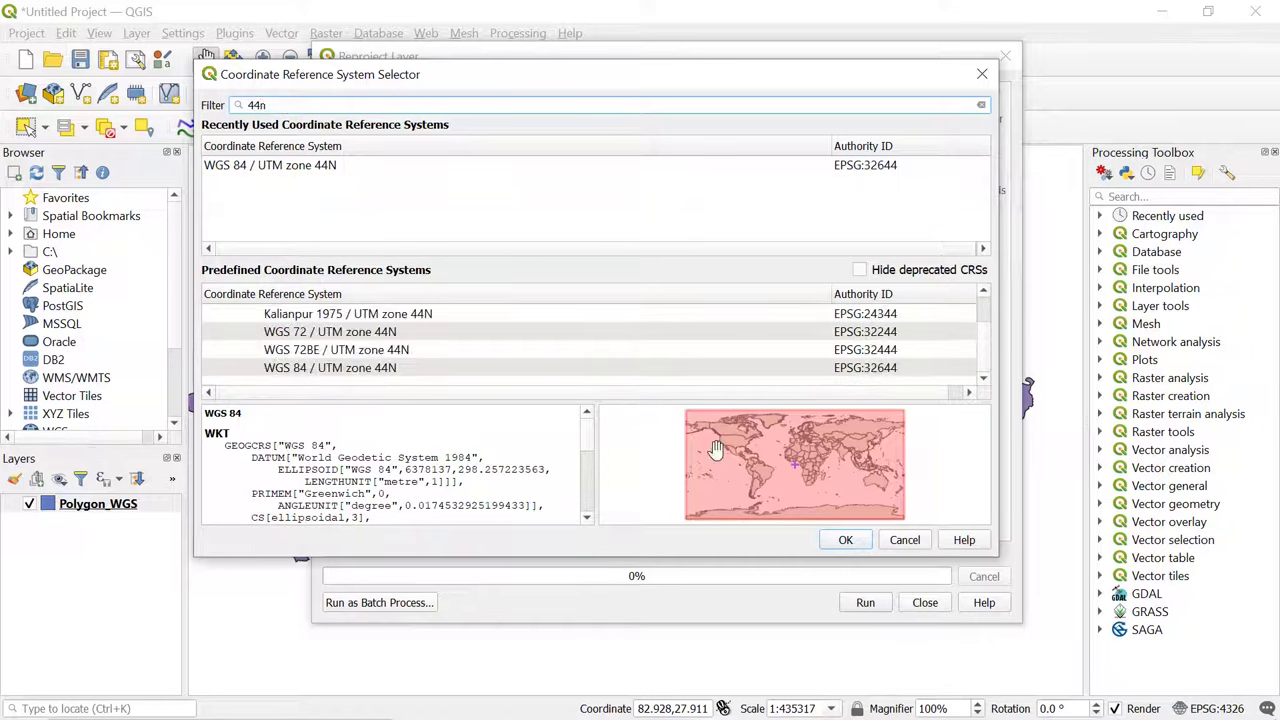
click(345, 368)
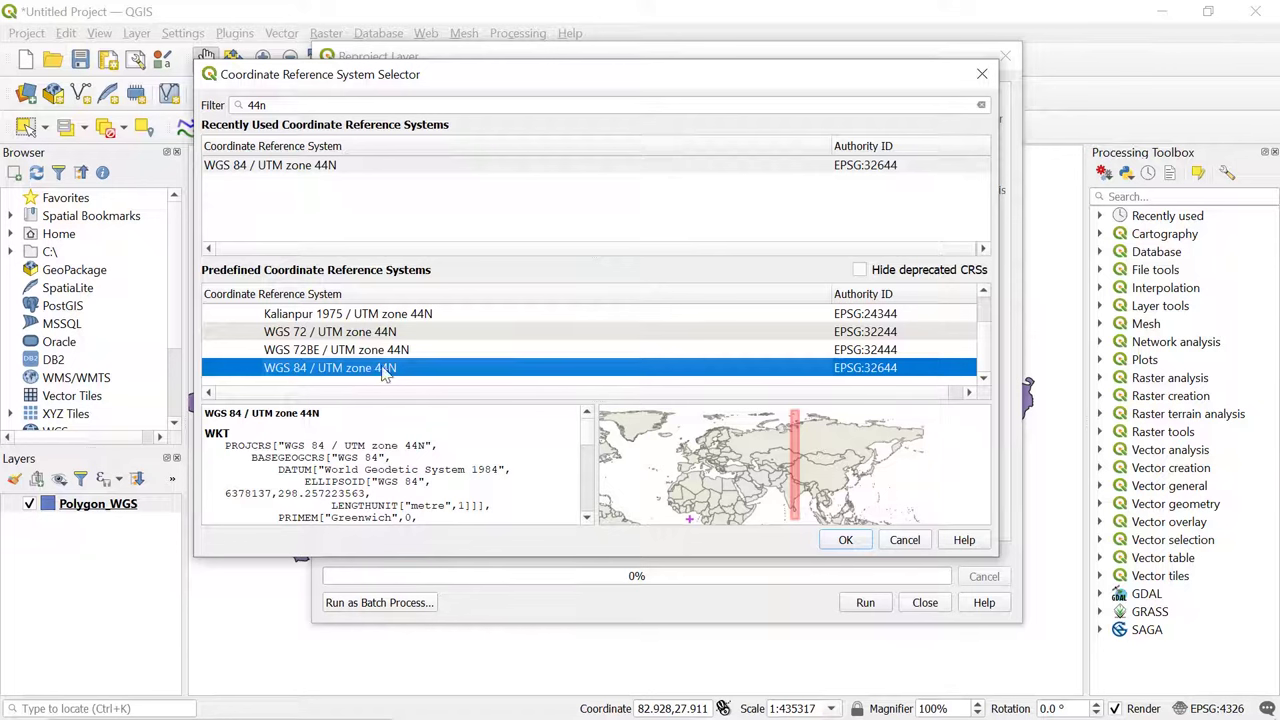
click(843, 545)
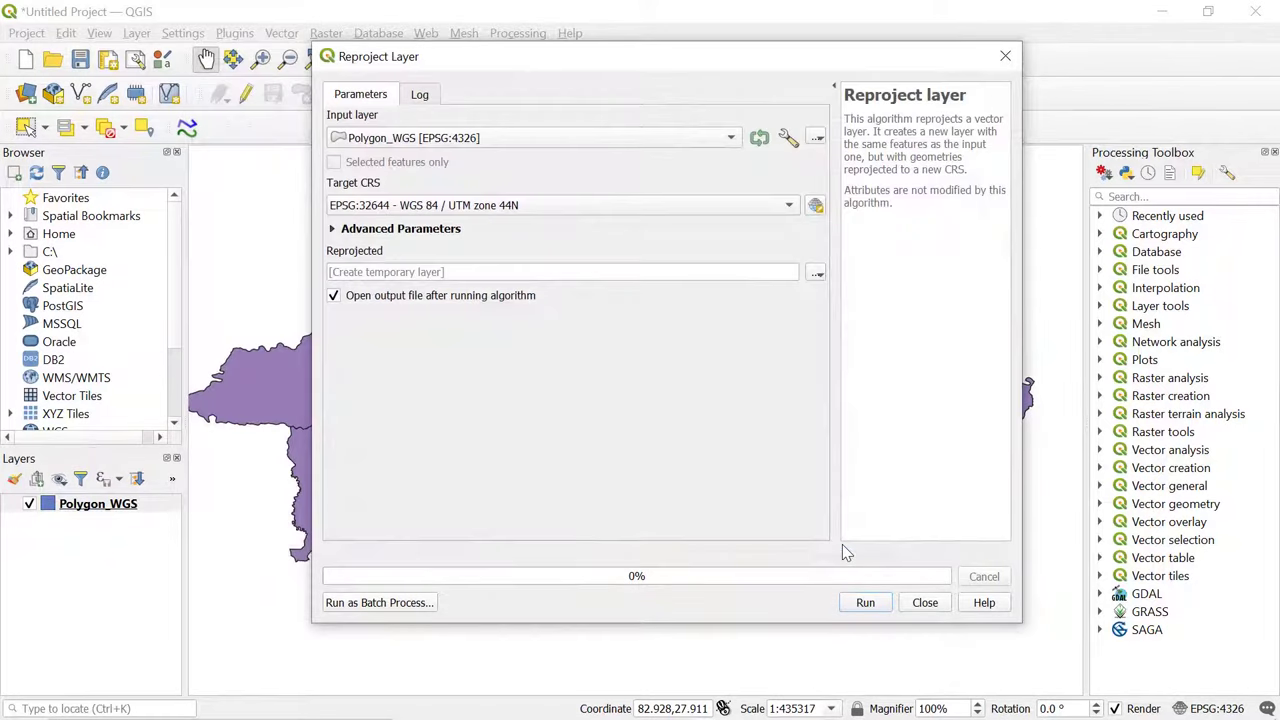
Step: Run the reprojection, recenter the map, and select the new Reprojected layer
click(866, 604)
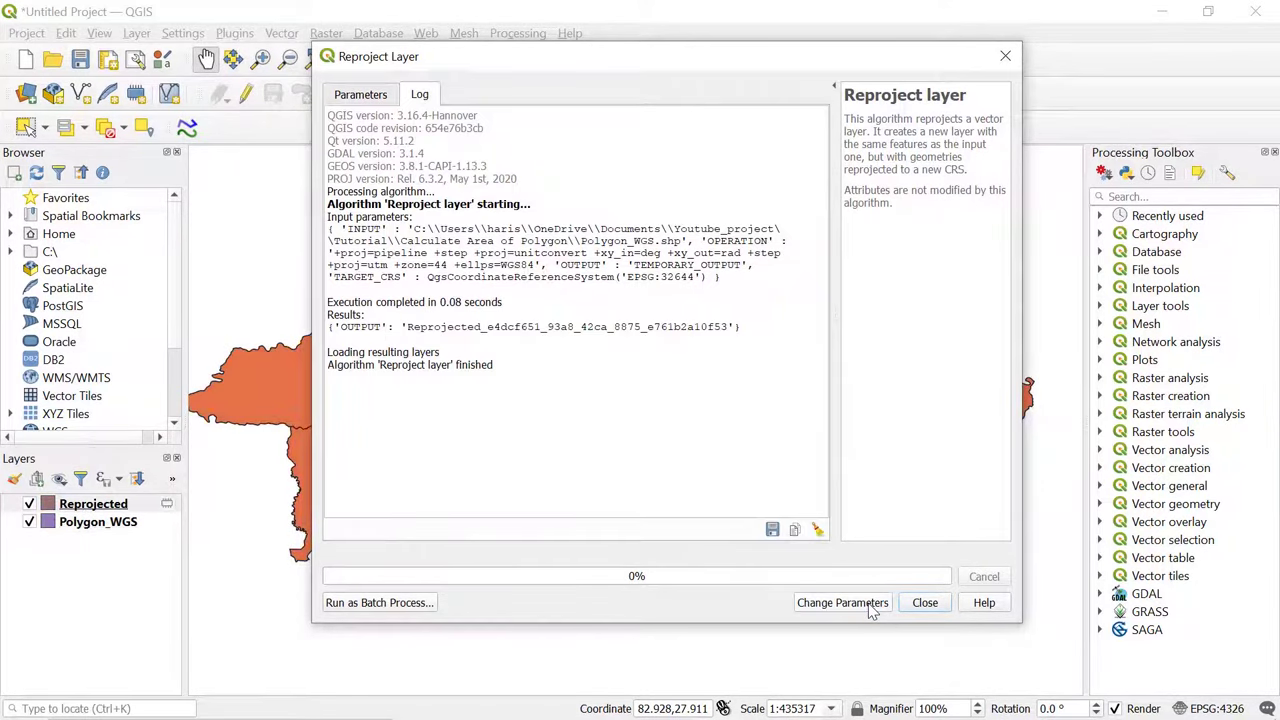
click(925, 606)
drag(580, 361, 572, 405)
drag(700, 420, 713, 383)
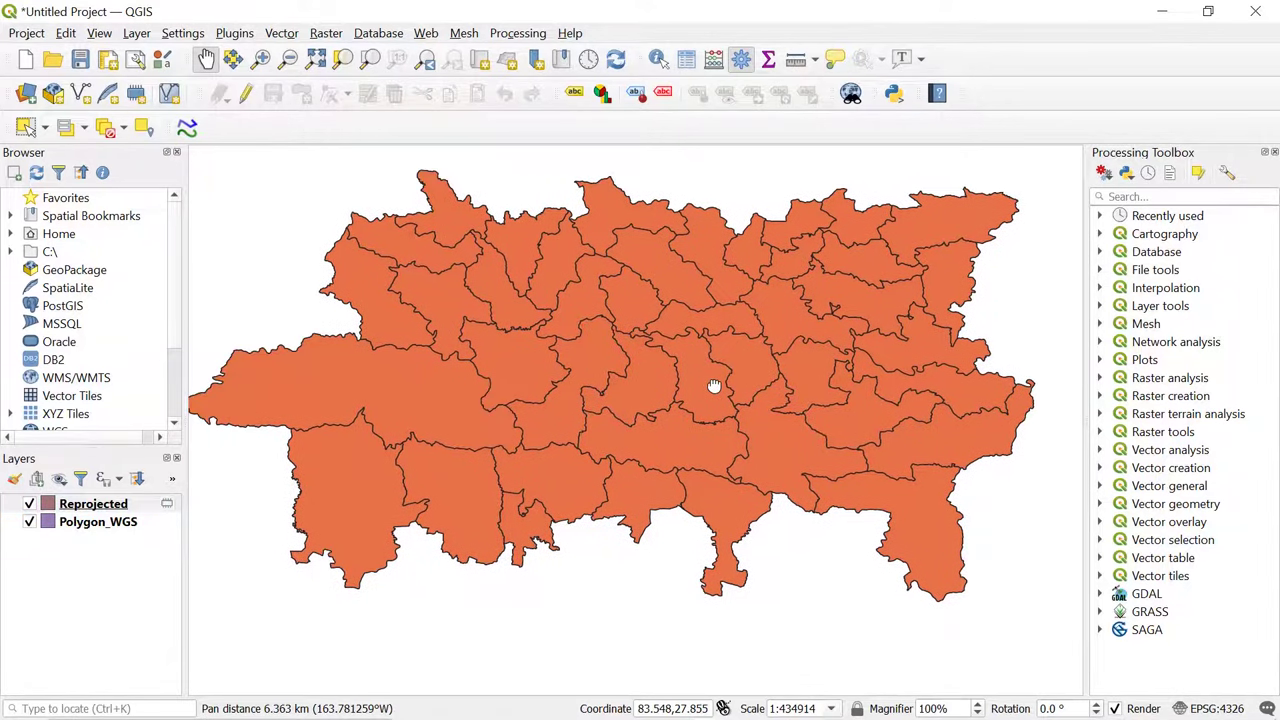
drag(521, 386, 511, 401)
click(86, 510)
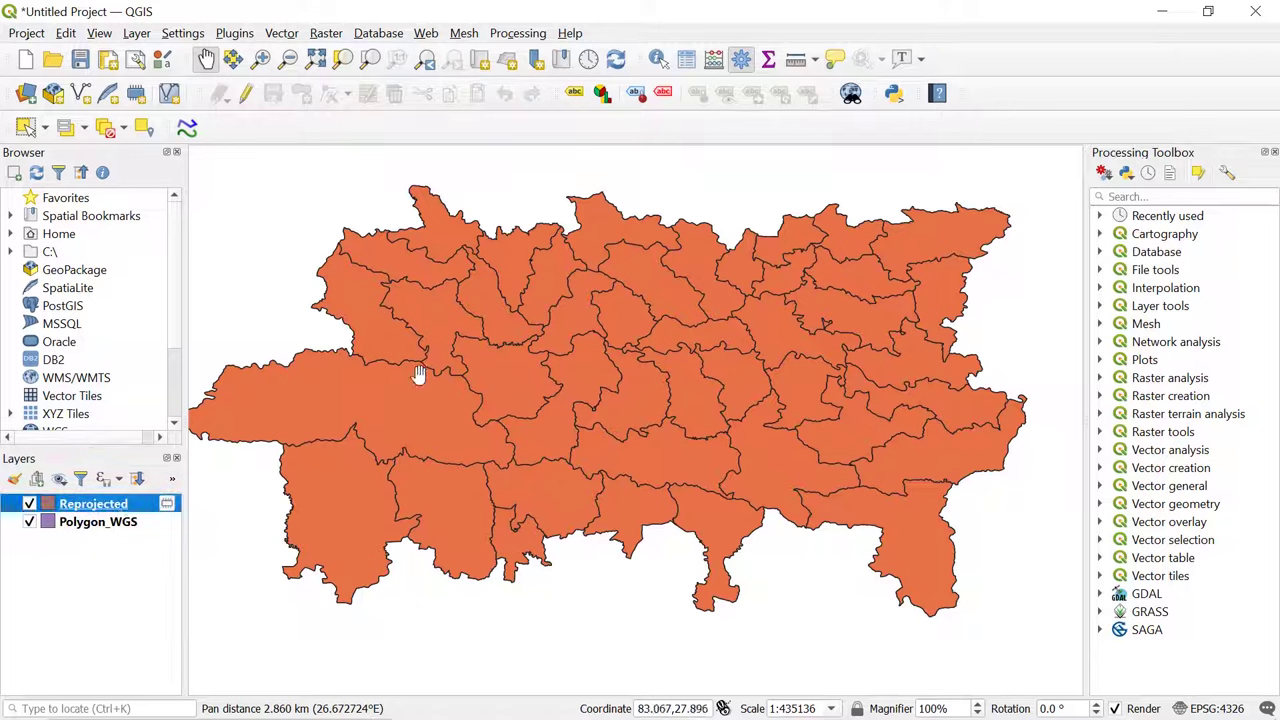
Step: Open the Reprojected layer's attribute table from its context menu
right_click(90, 506)
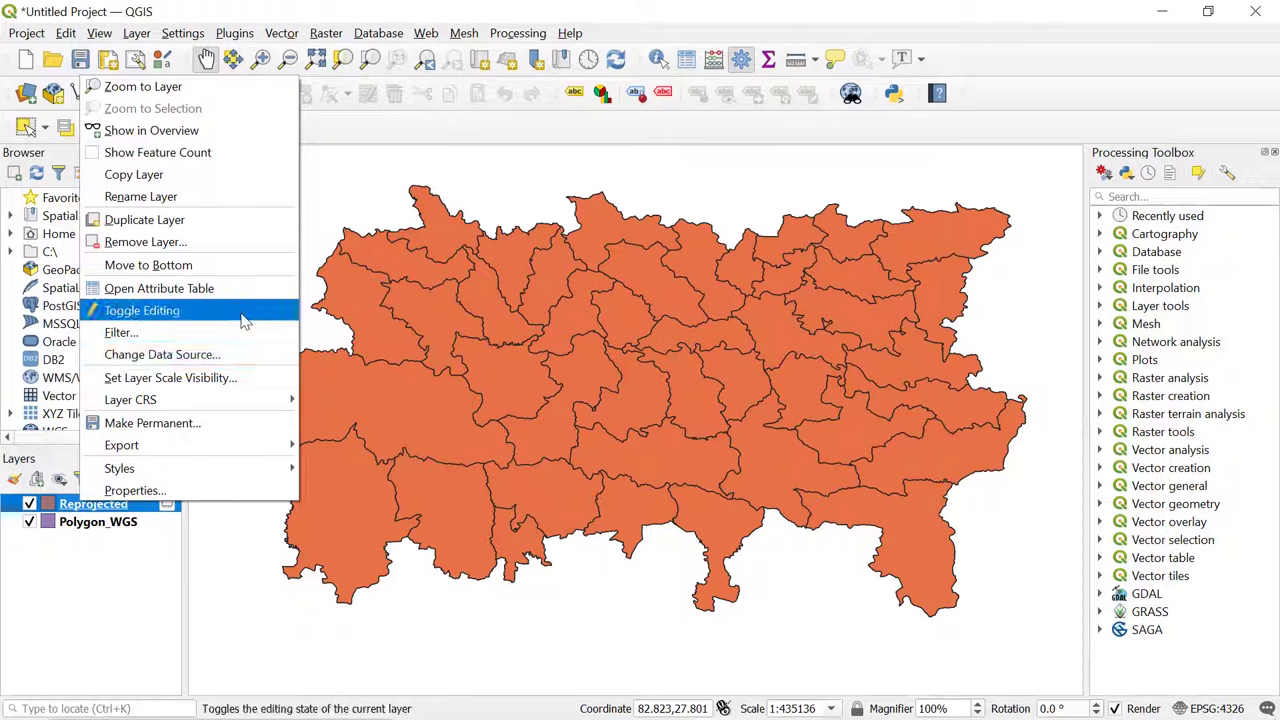
click(157, 289)
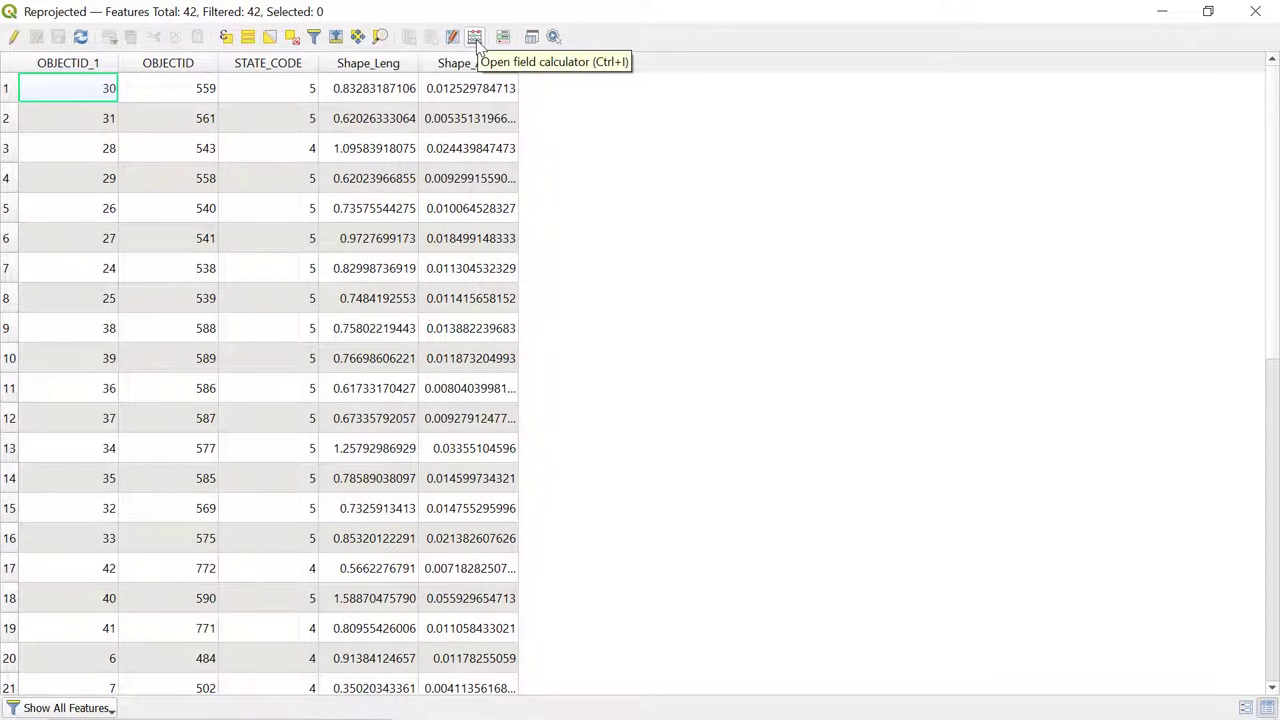
Step: Create a decimal (real) AREA field with the Geometry > $area expression in Field Calculator
click(475, 38)
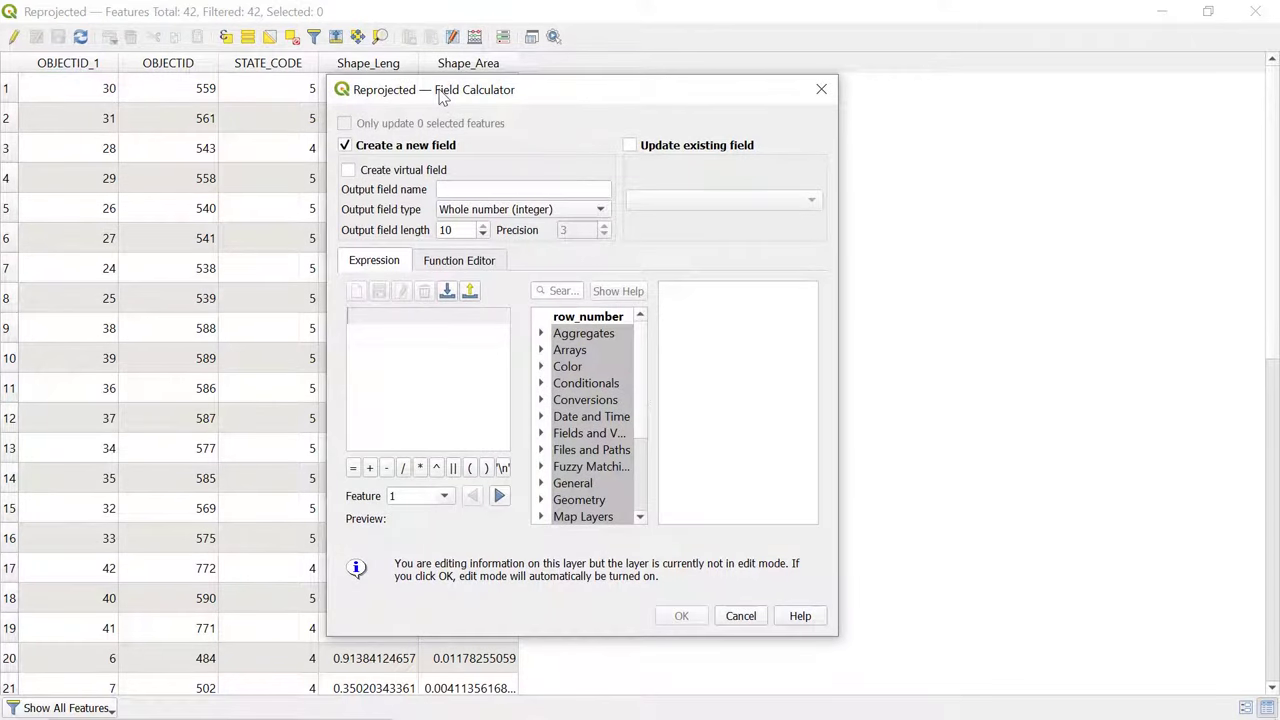
drag(443, 97, 416, 94)
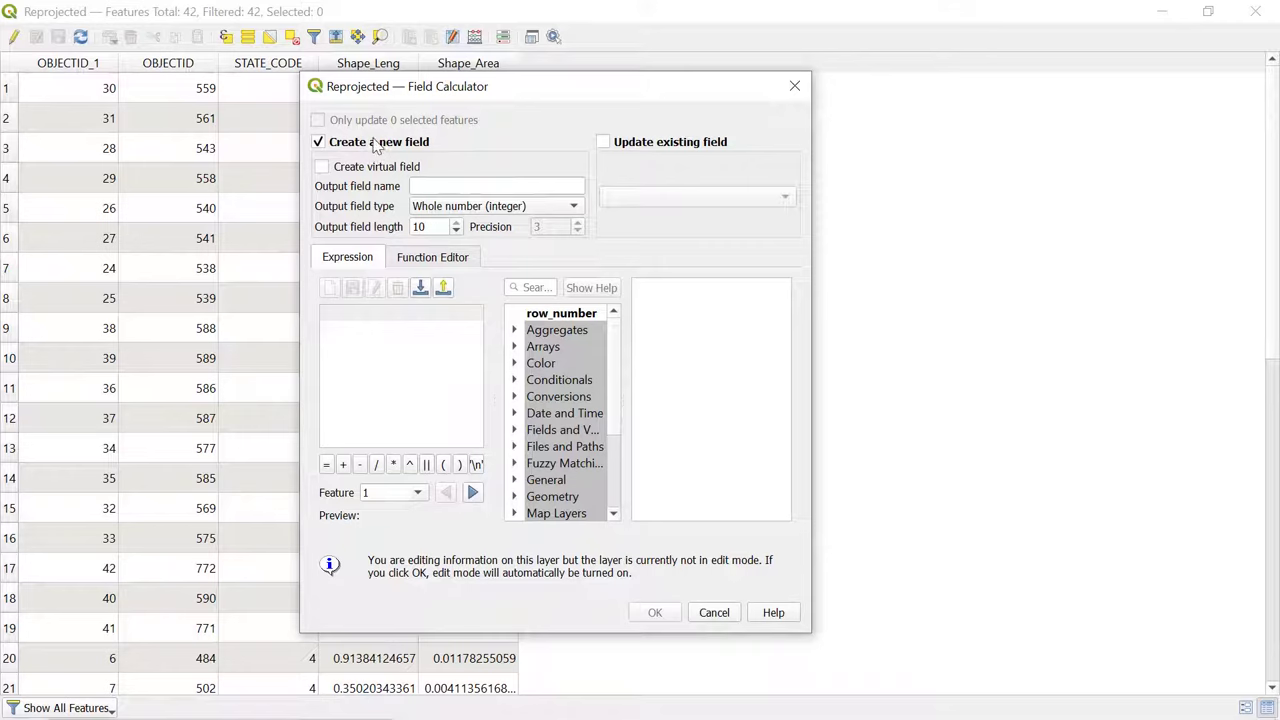
click(419, 186)
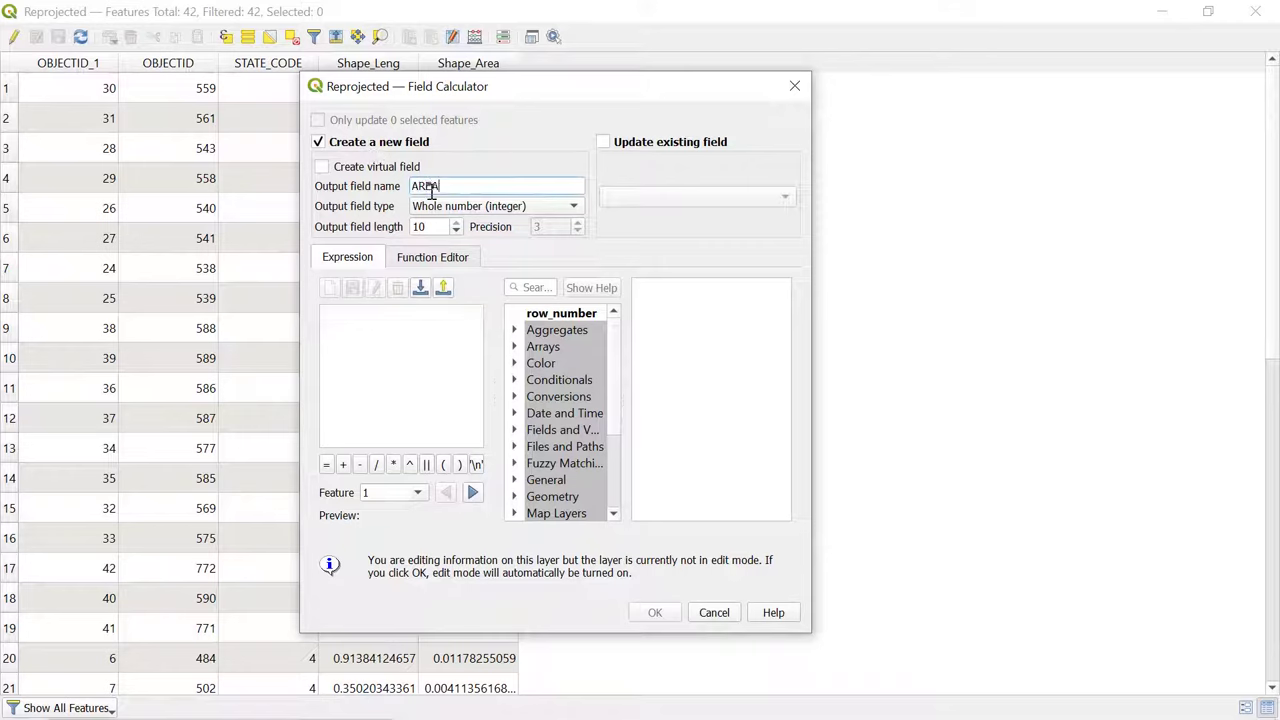
click(437, 206)
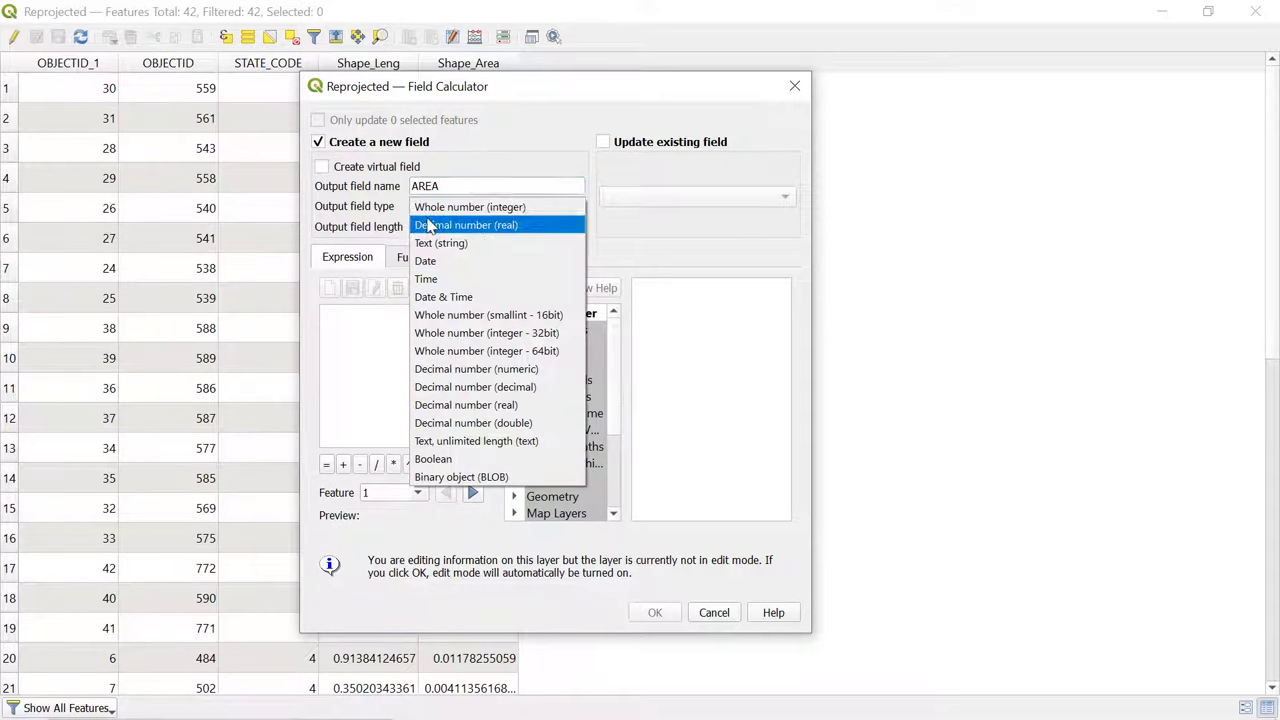
click(428, 226)
click(555, 465)
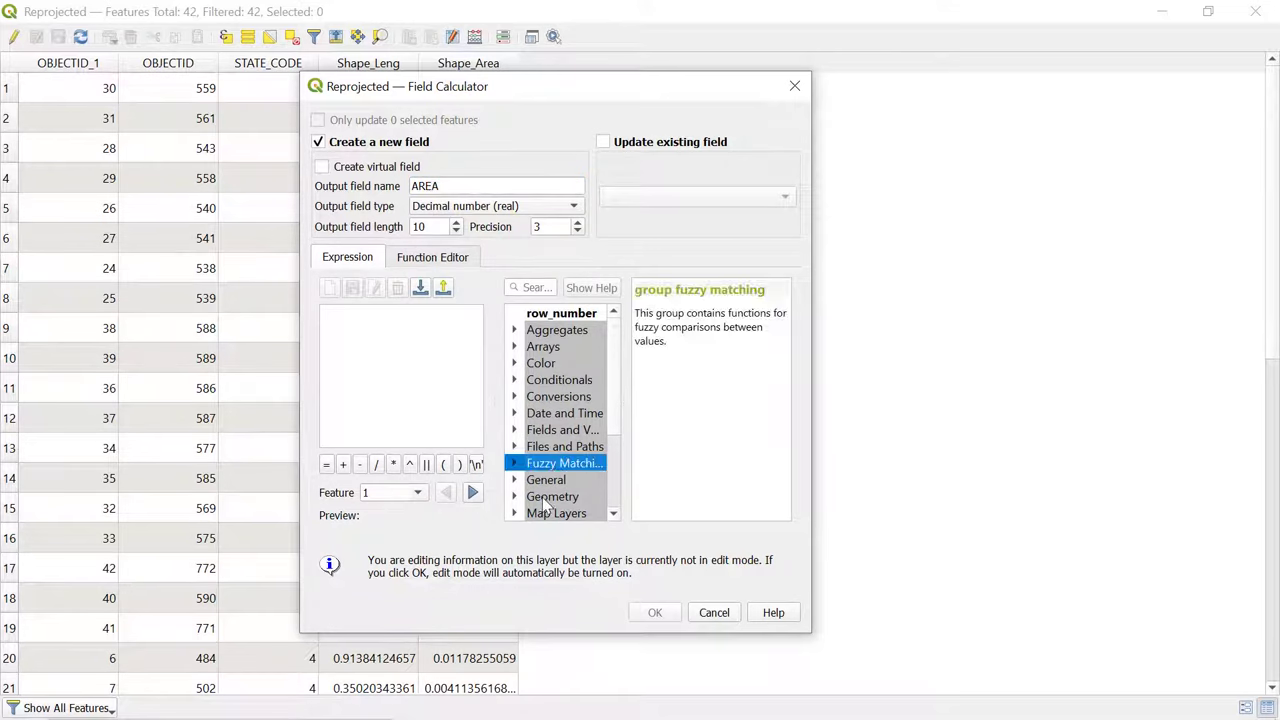
click(545, 497)
double_click(525, 497)
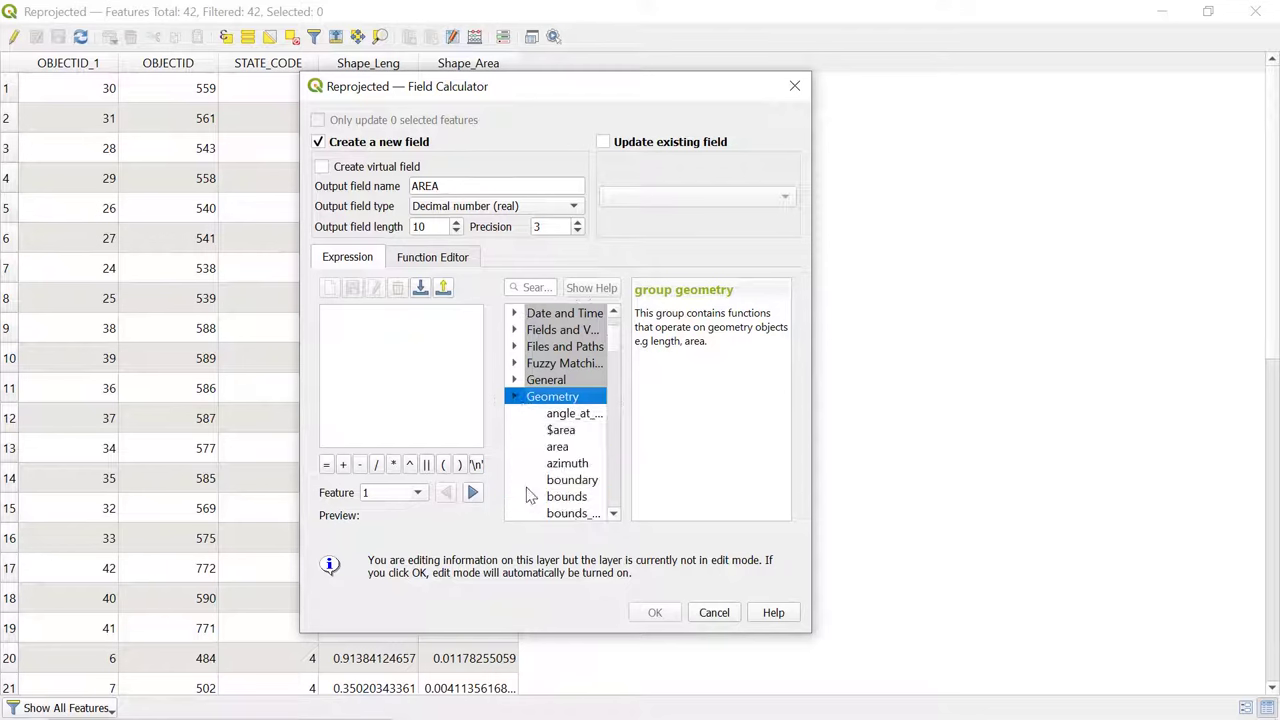
click(553, 430)
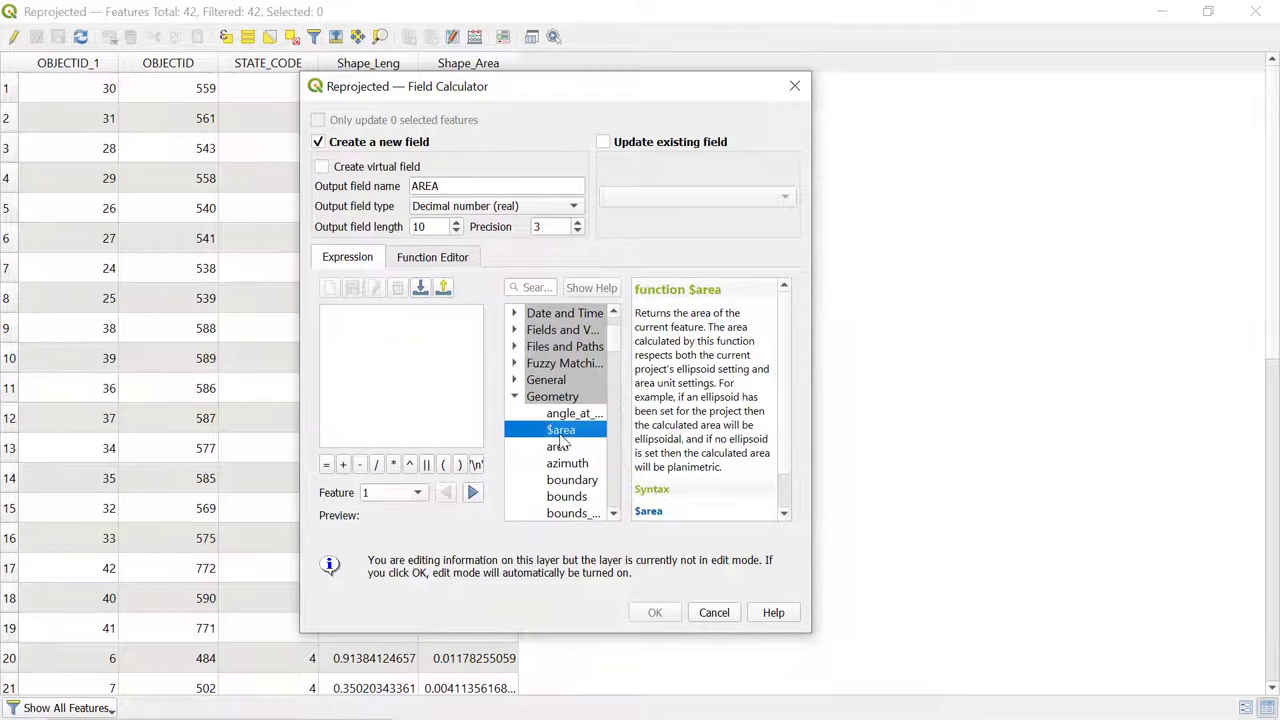
double_click(559, 438)
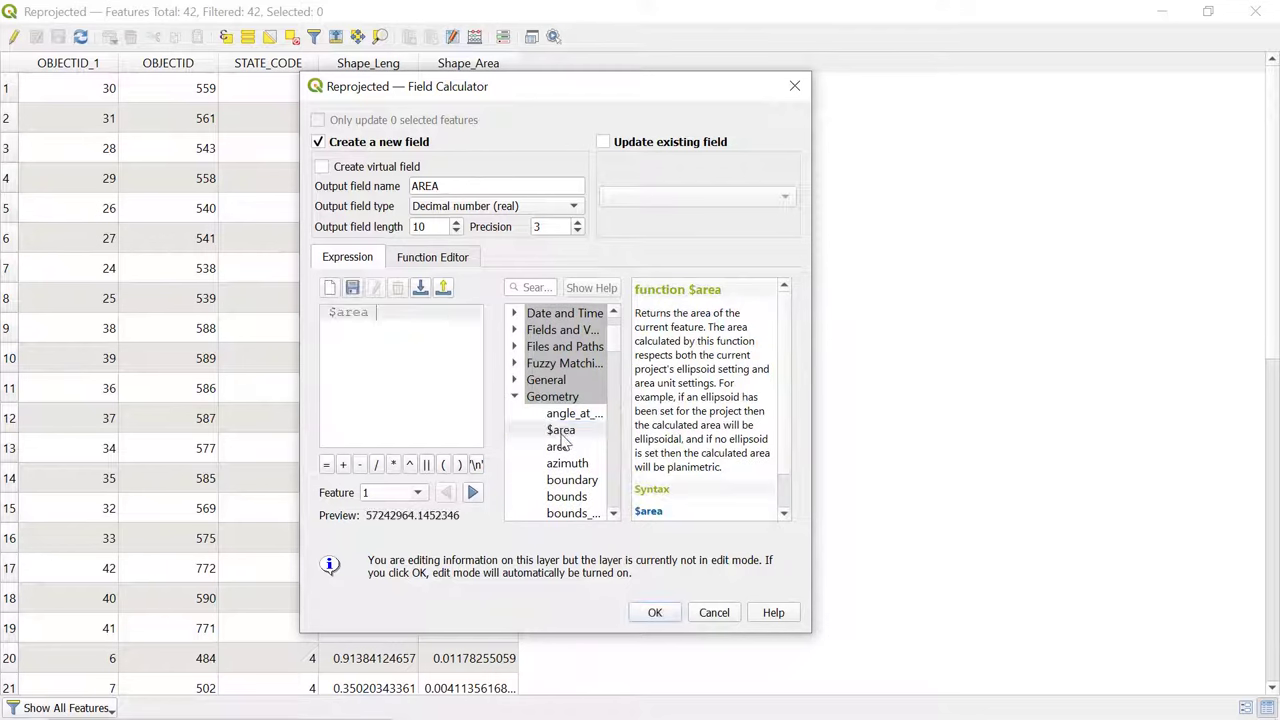
click(655, 614)
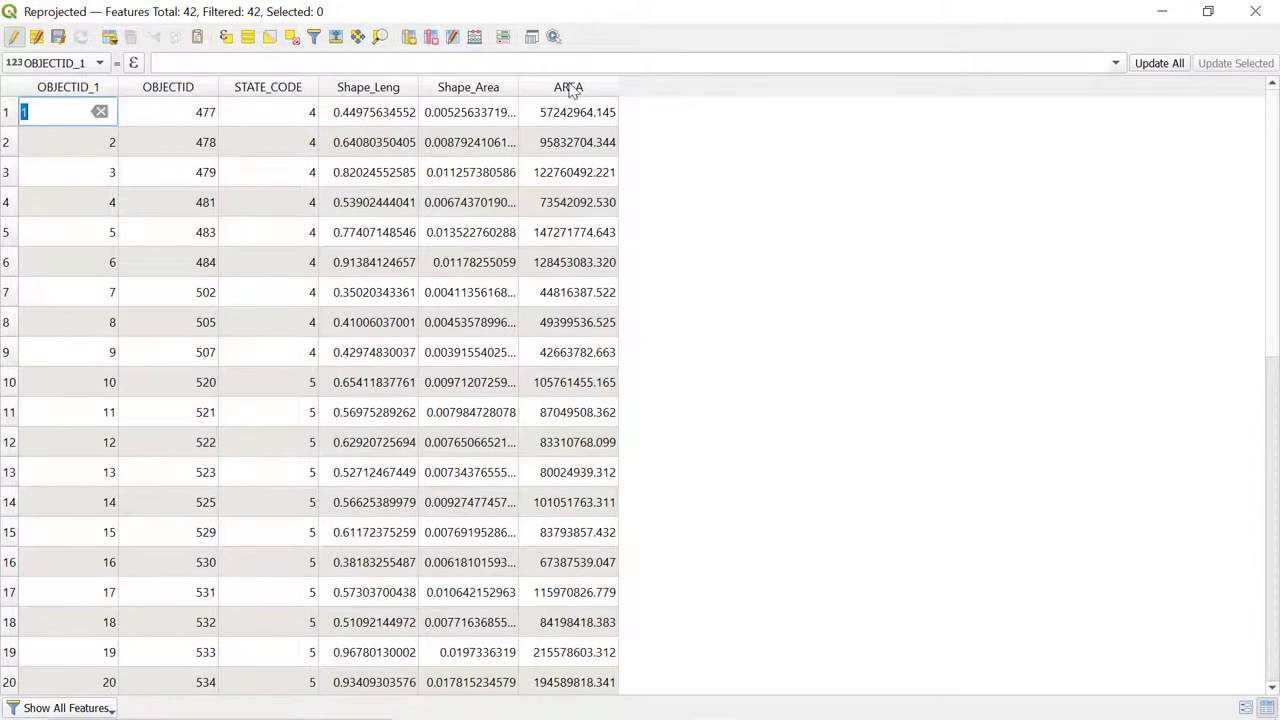
Step: Sort by AREA, check the largest values, then sort ascending and select the smallest district
click(566, 88)
click(566, 88)
double_click(561, 113)
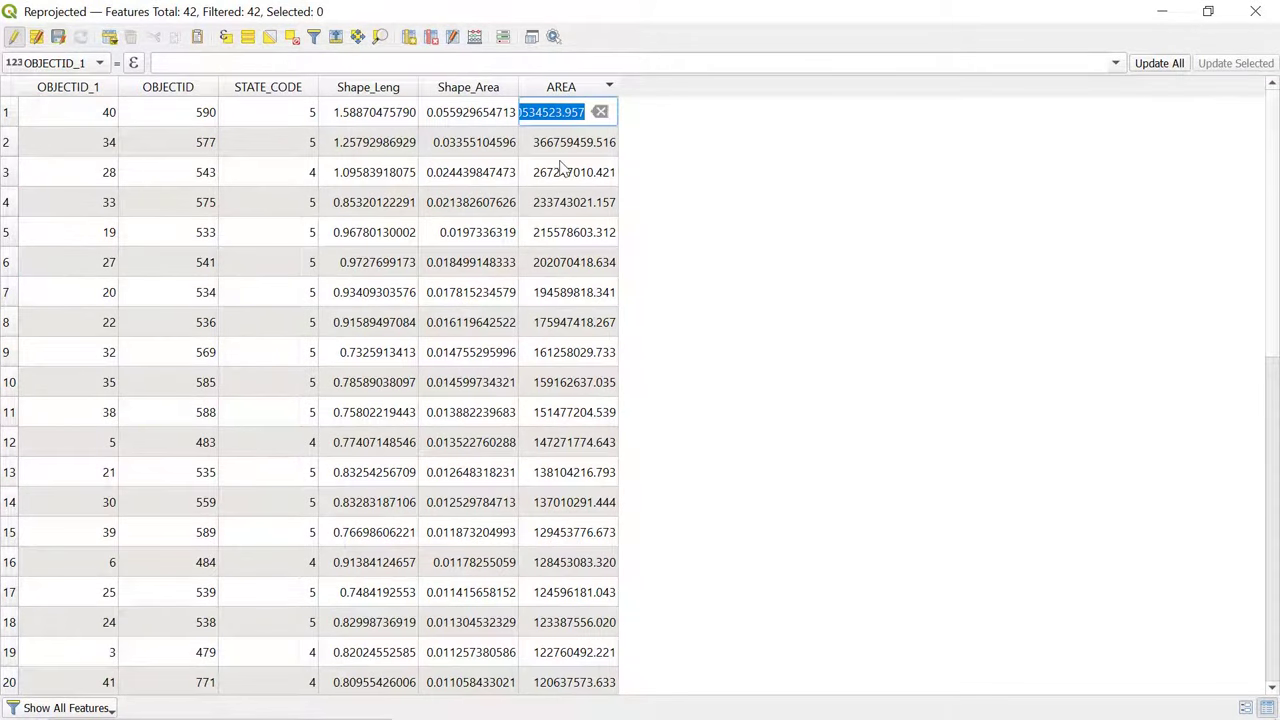
double_click(567, 146)
click(570, 90)
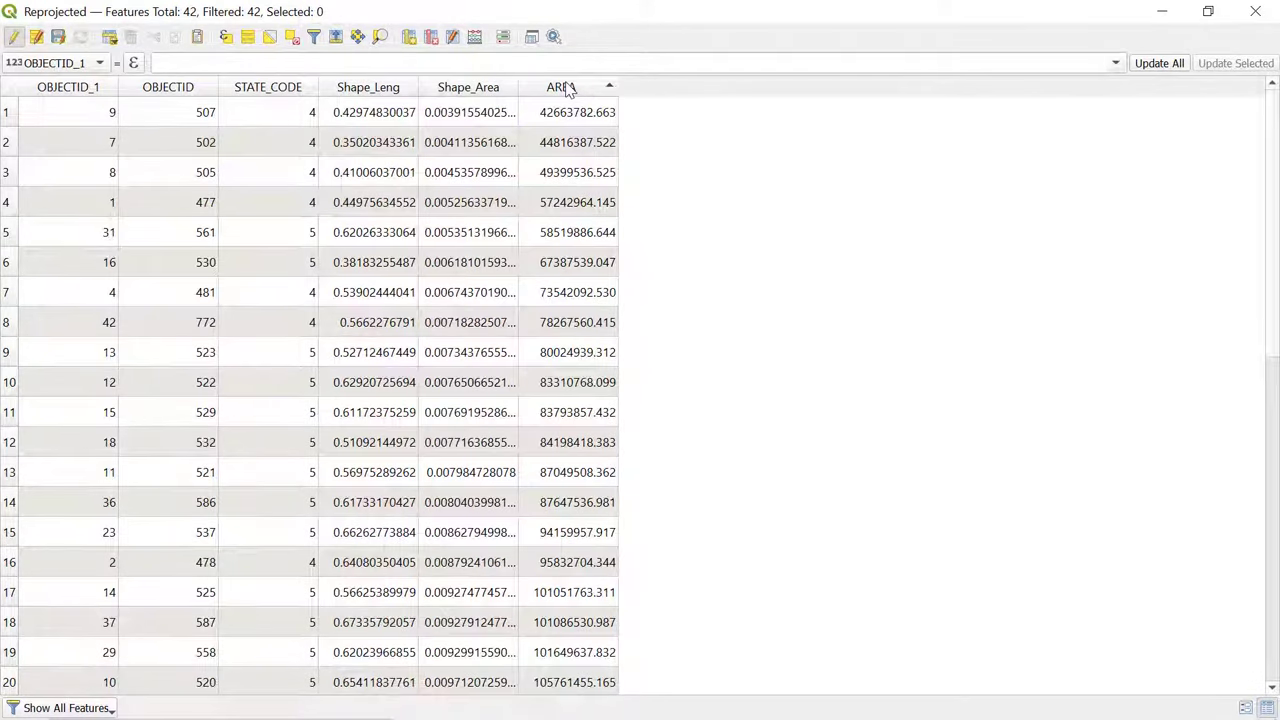
double_click(49, 122)
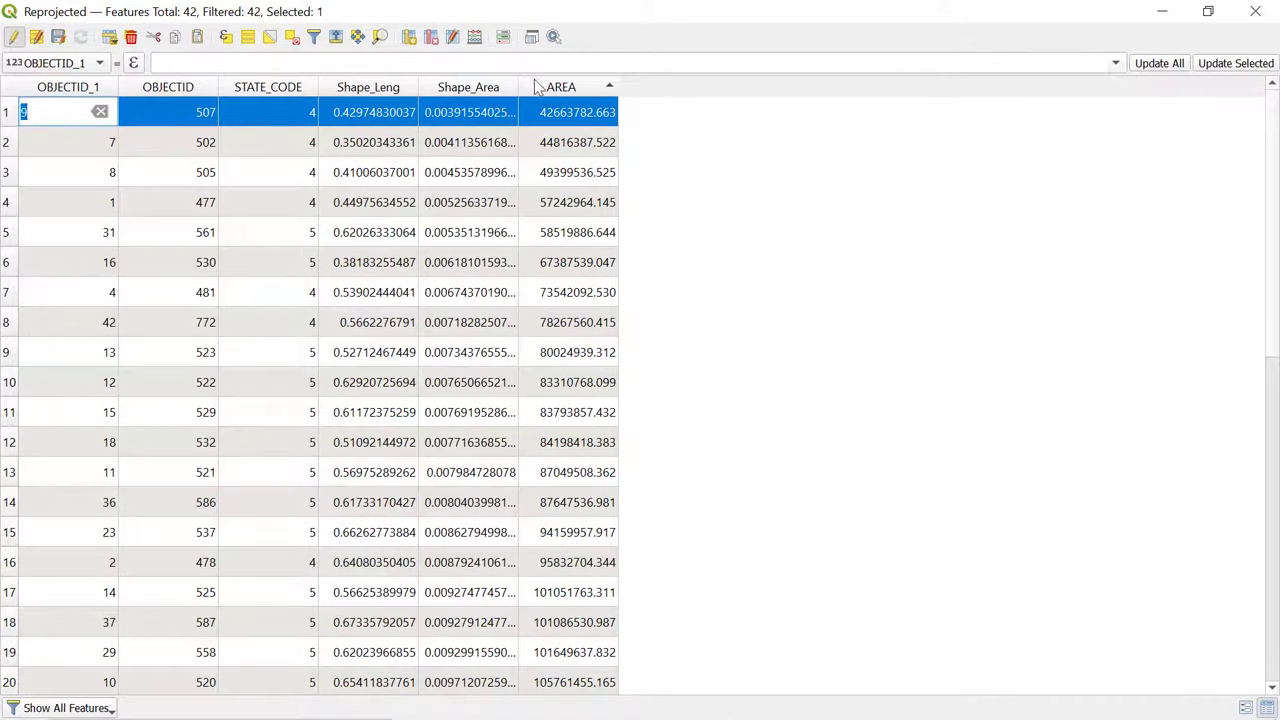
Step: Minimize the attribute table to see the smallest district highlighted in yellow on the map
click(1161, 11)
scroll(788, 278, up, 3)
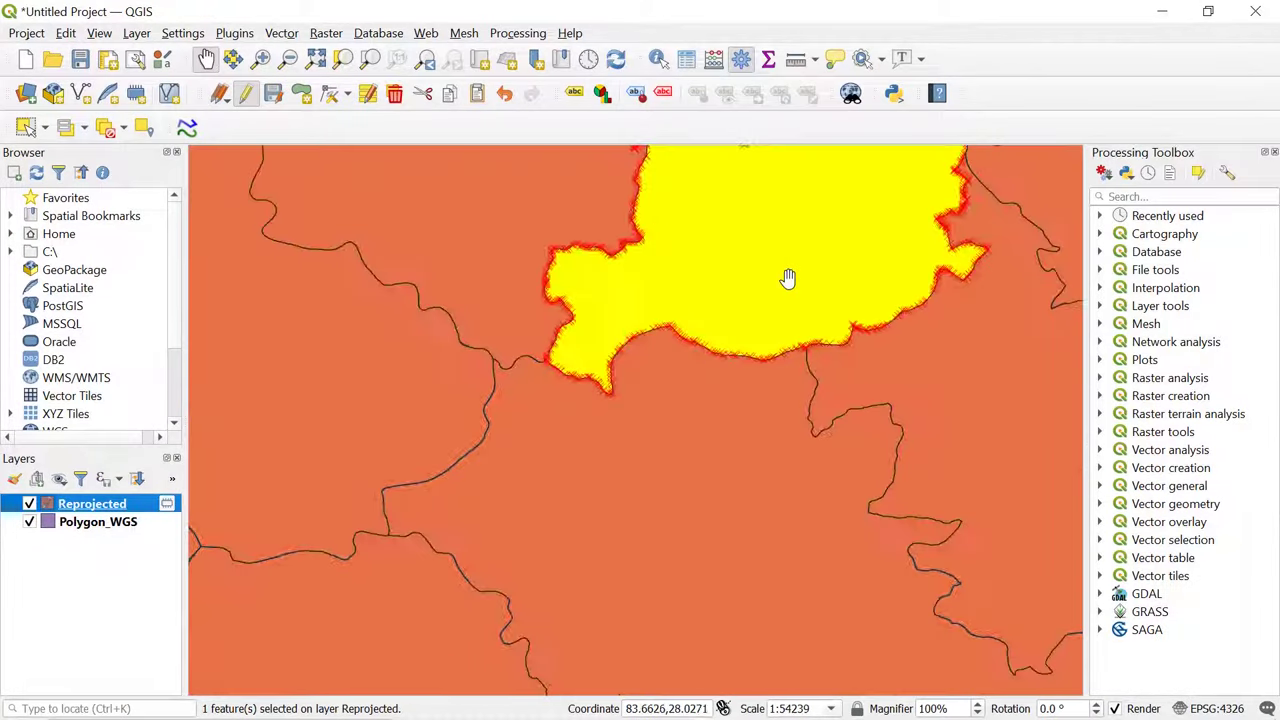
scroll(790, 265, down, 2)
scroll(837, 237, up, 2)
scroll(837, 237, down, 2)
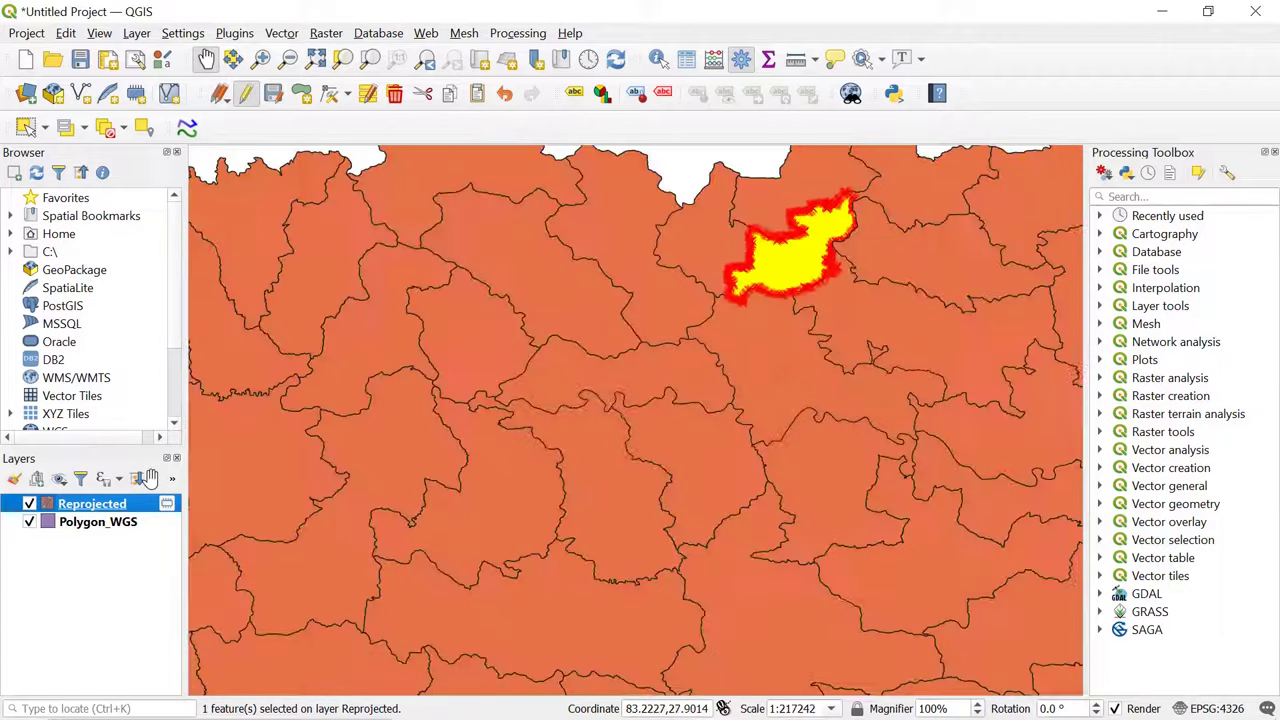
right_click(110, 506)
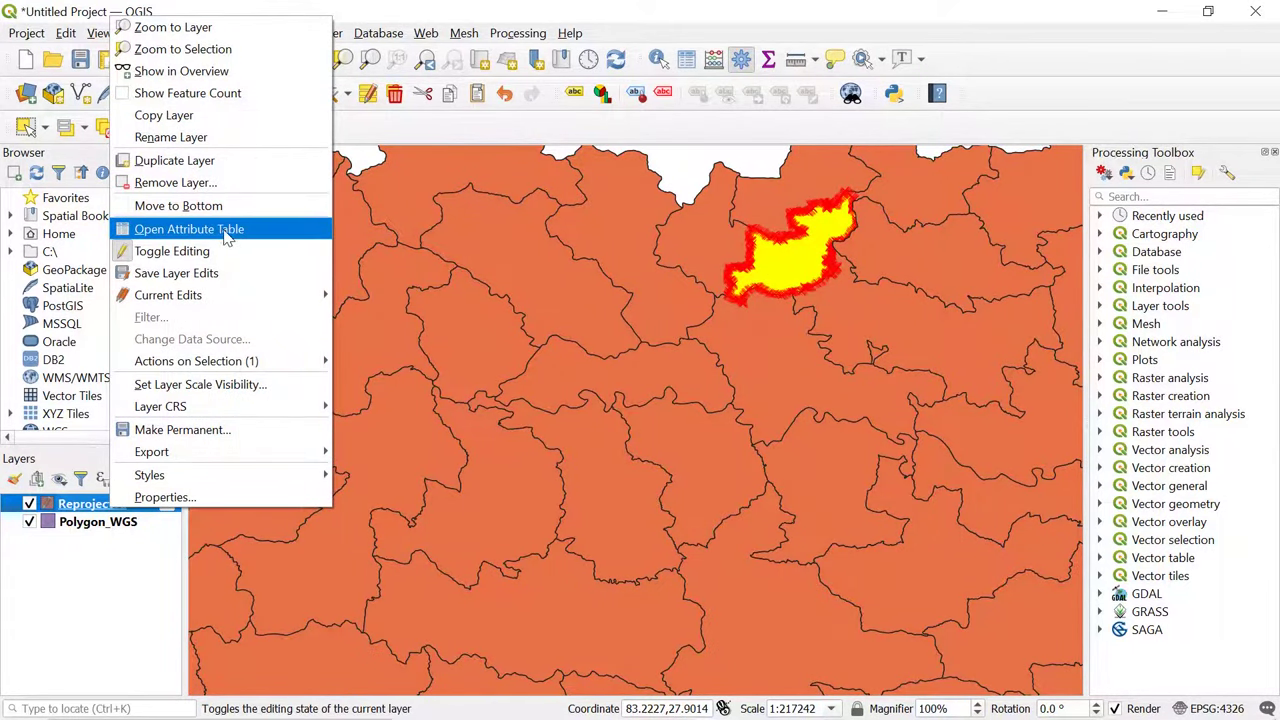
Step: Reopen the Reprojected attribute table, select all 42 rows, and copy them to the clipboard
click(226, 235)
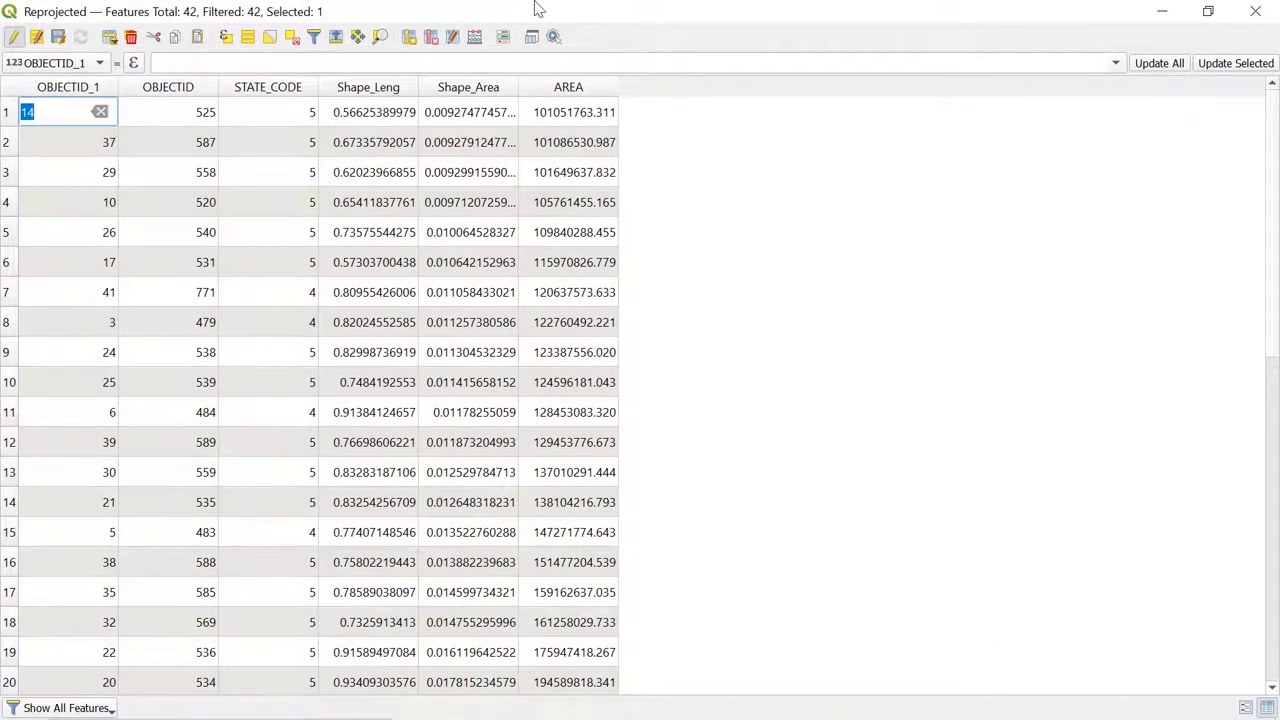
click(69, 170)
key(Escape)
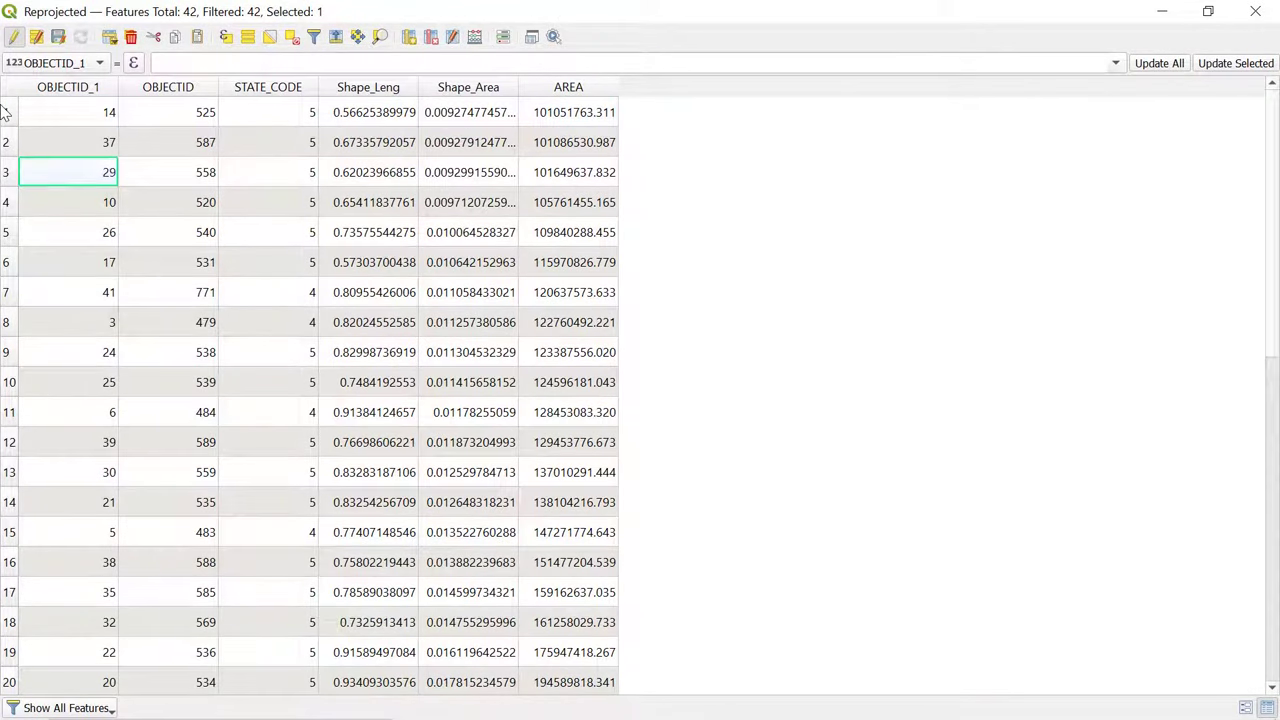
click(8, 112)
key(shift+Down)
key(shift+Down)
key(shift+Down)
key(shift+Down)
key(shift+Down)
key(shift+Down)
key(shift+Down)
key(shift+Down)
key(shift+Down)
key(shift+Down)
key(shift+Down)
key(shift+Down)
key(shift+Down)
key(shift+Down)
key(shift+Down)
key(shift+Down)
key(shift+Down)
key(shift+Down)
key(shift+Down)
key(shift+Down)
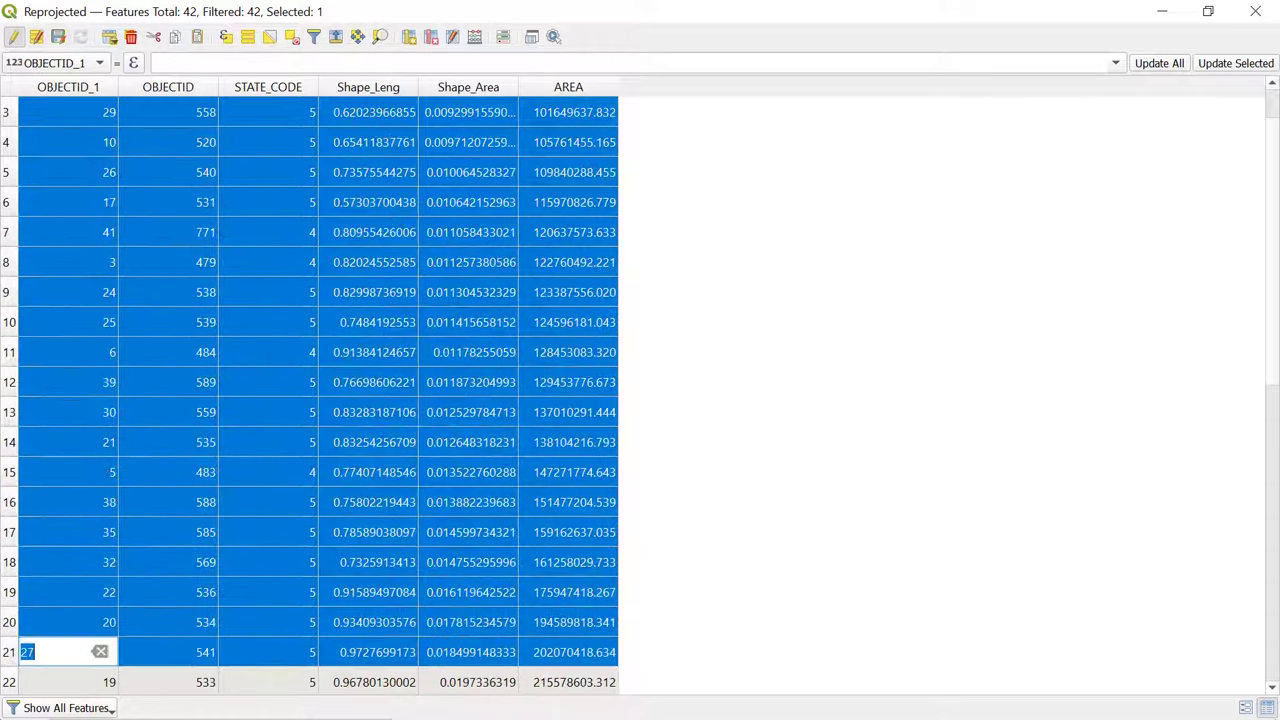
key(shift+Down)
key(shift+Down)
key(shift+Down)
key(shift+Down)
key(shift+Down)
key(shift+Down)
key(shift+Down)
key(shift+Down)
key(shift+Down)
key(shift+Down)
key(shift+Down)
key(shift+Down)
key(shift+Down)
key(shift+Down)
key(shift+Down)
key(shift+Down)
key(shift+Down)
key(shift+Down)
key(shift+Down)
key(shift+Down)
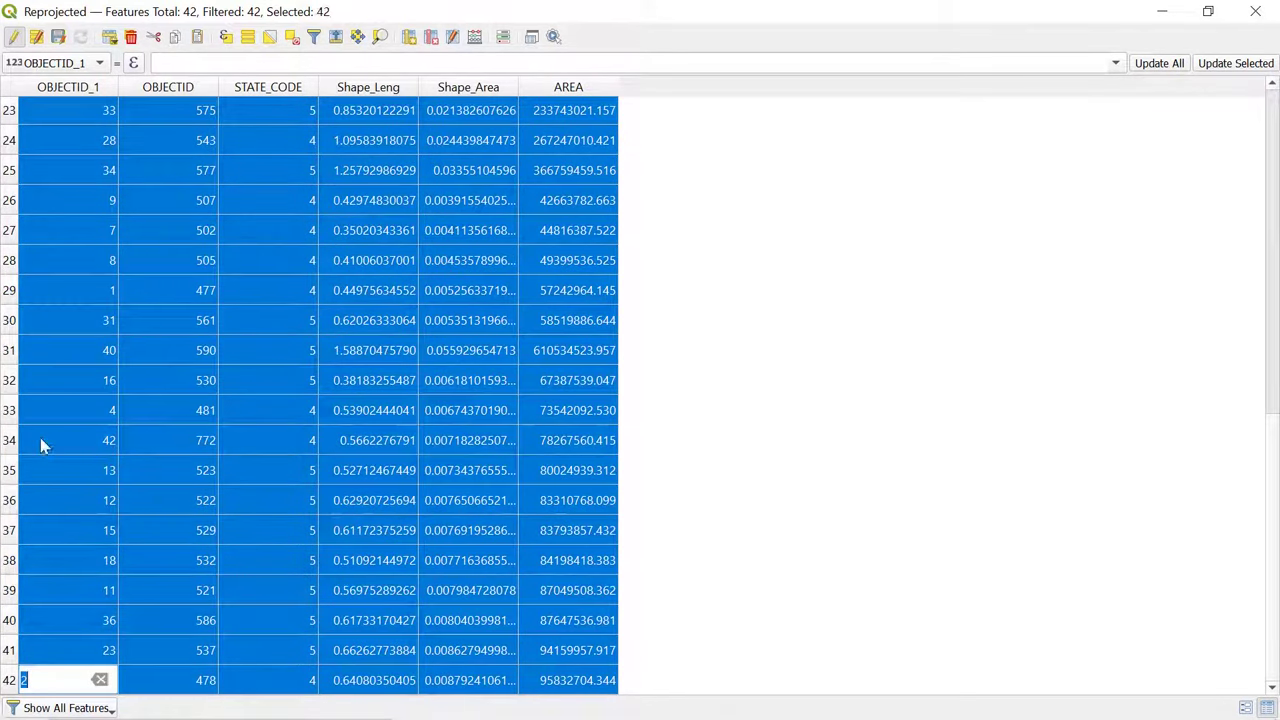
click(177, 40)
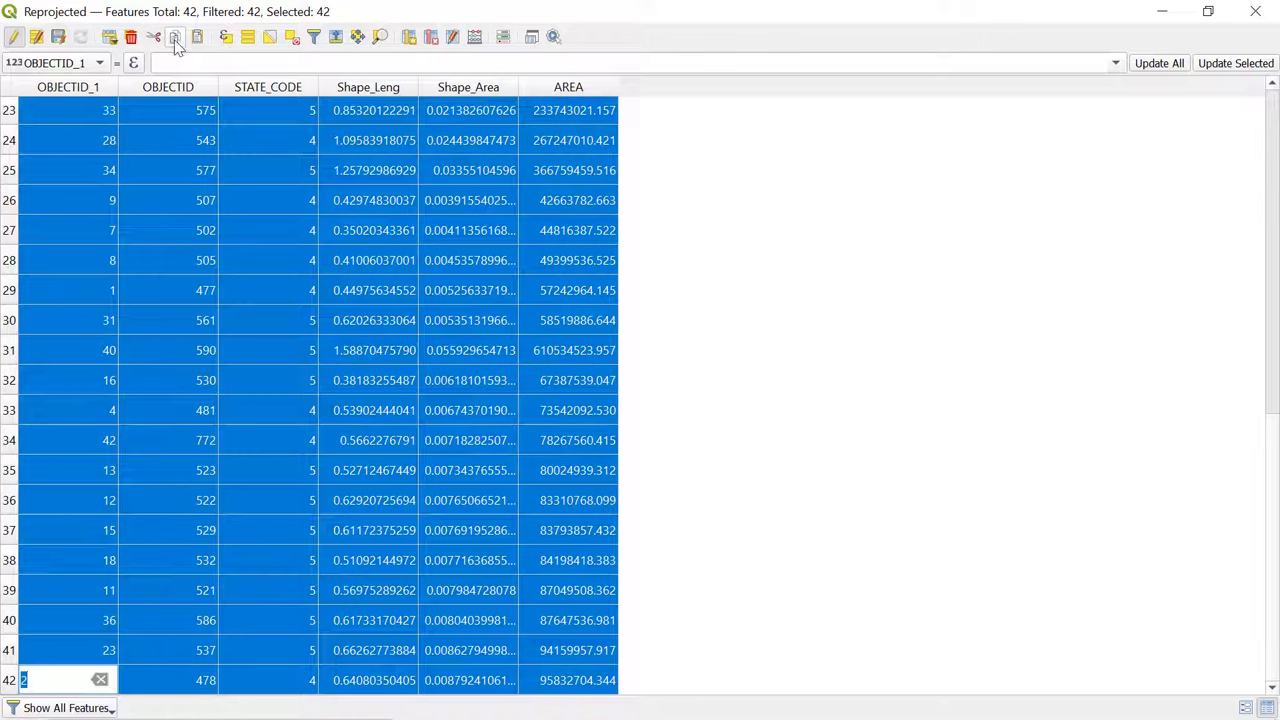
Step: Paste the copied rows into Excel's Book1 at A22 with Match Destination Formatting
mouse_move(1019, 702)
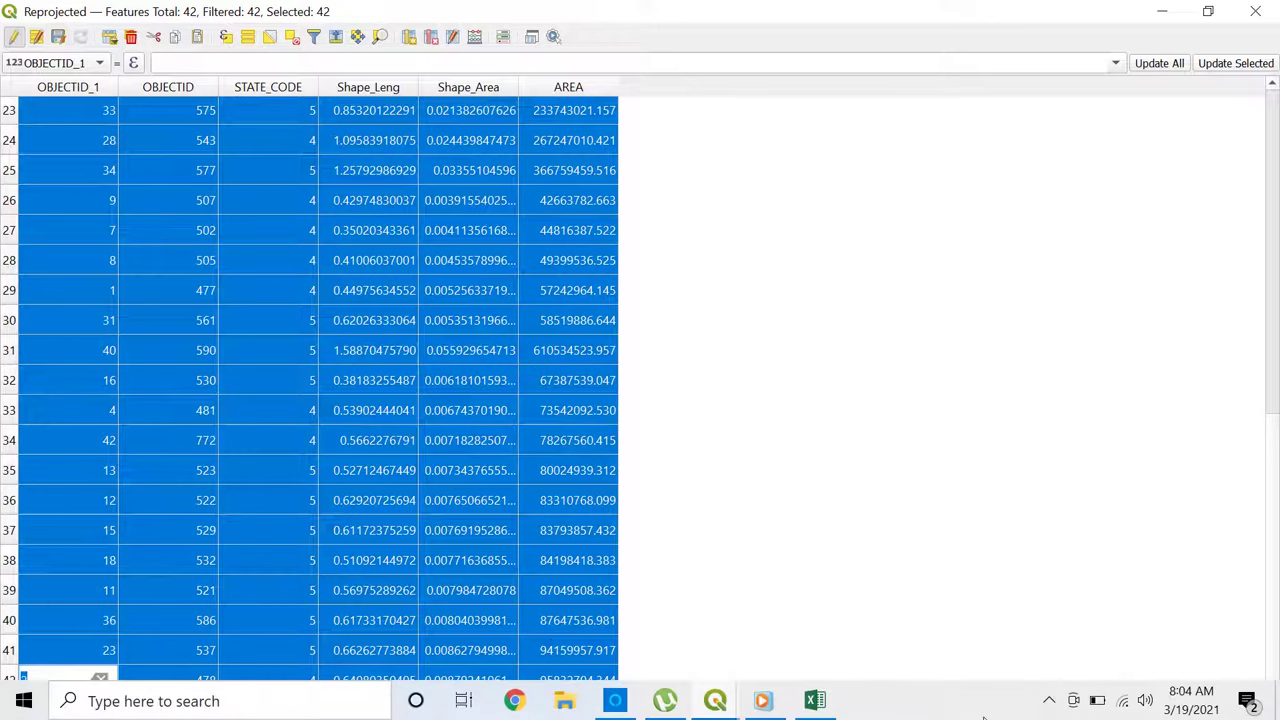
click(815, 700)
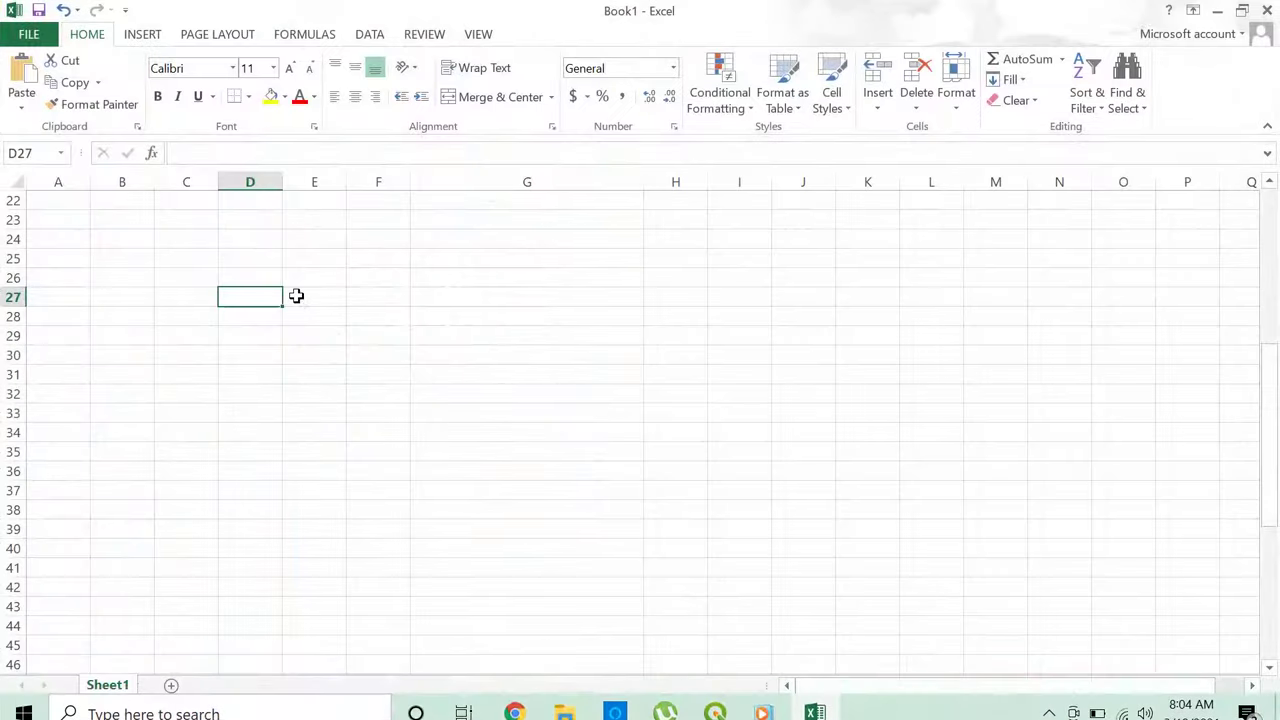
right_click(58, 203)
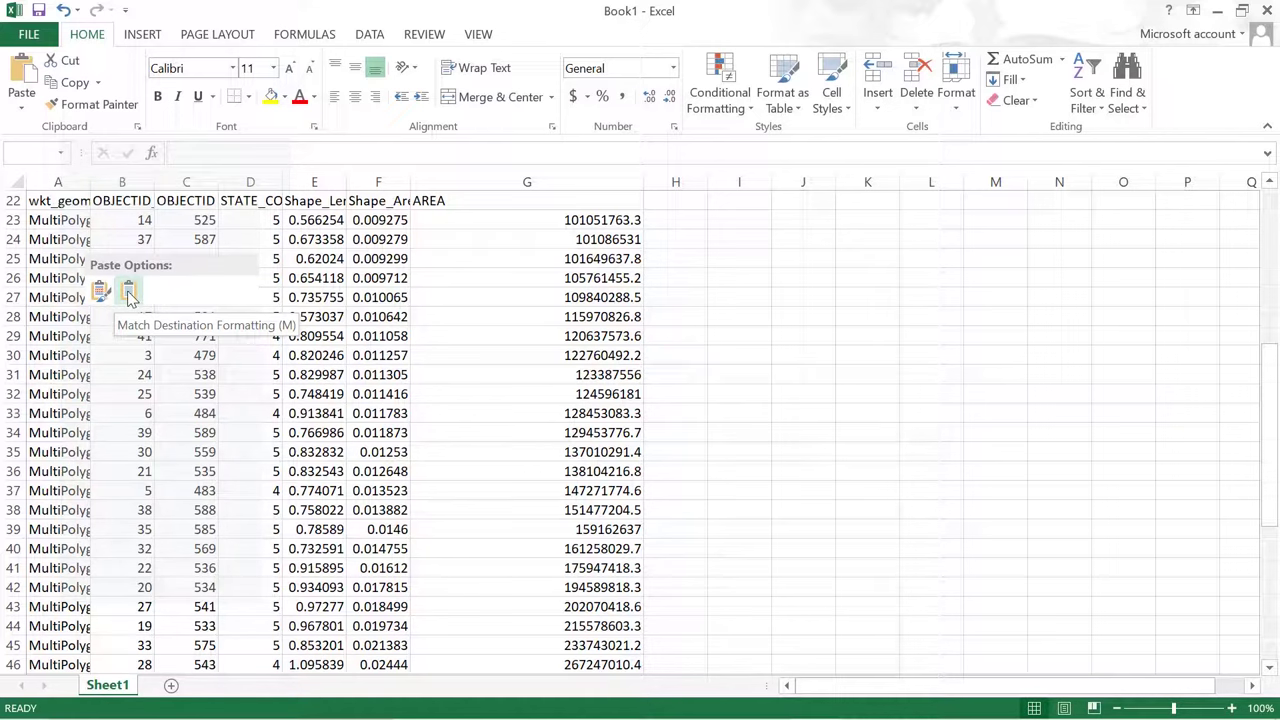
click(129, 296)
Step: Check the pasted AREA values down column G starting at G23
click(546, 222)
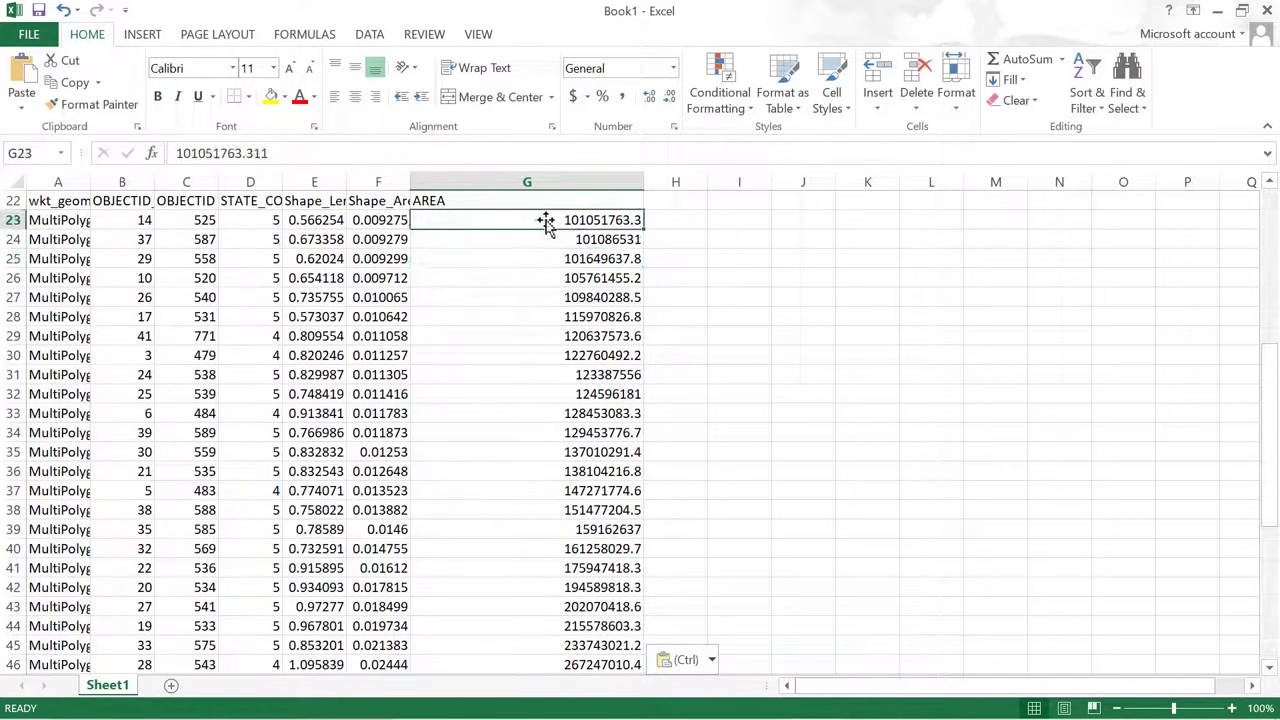
click(563, 276)
click(565, 297)
click(557, 336)
scroll(580, 391, down, 4)
scroll(700, 360, up, 6)
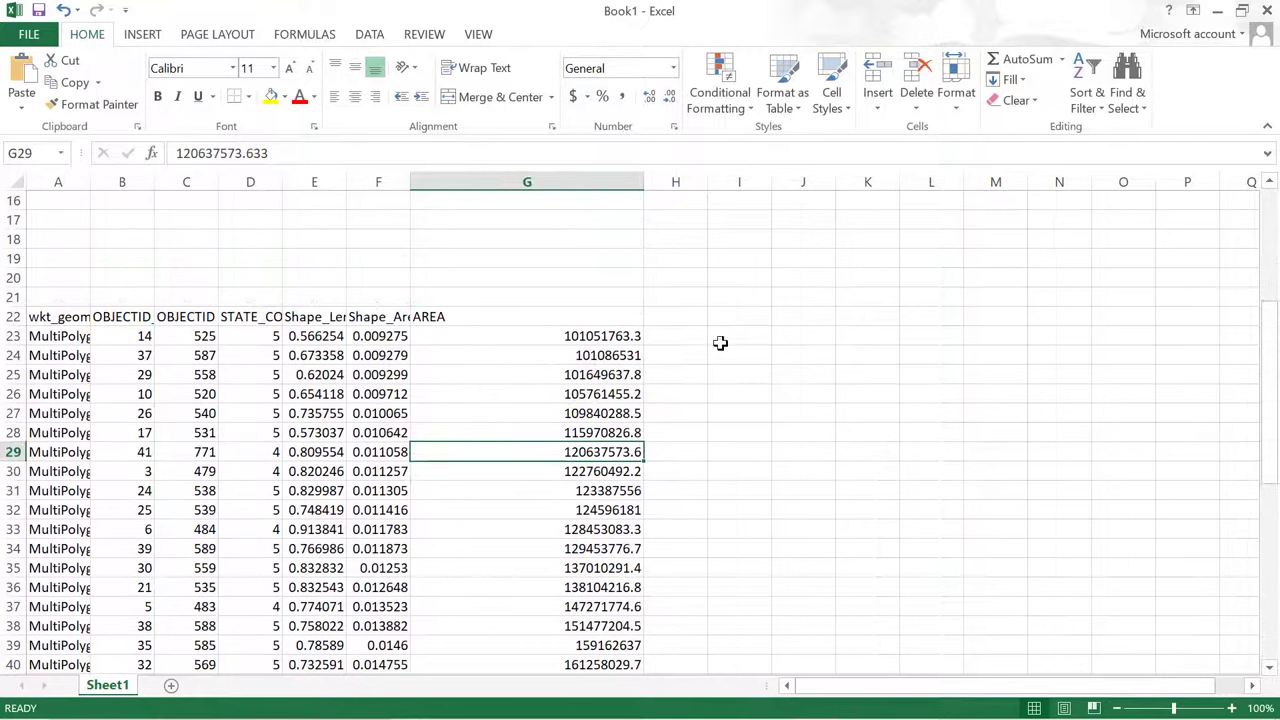
click(1216, 10)
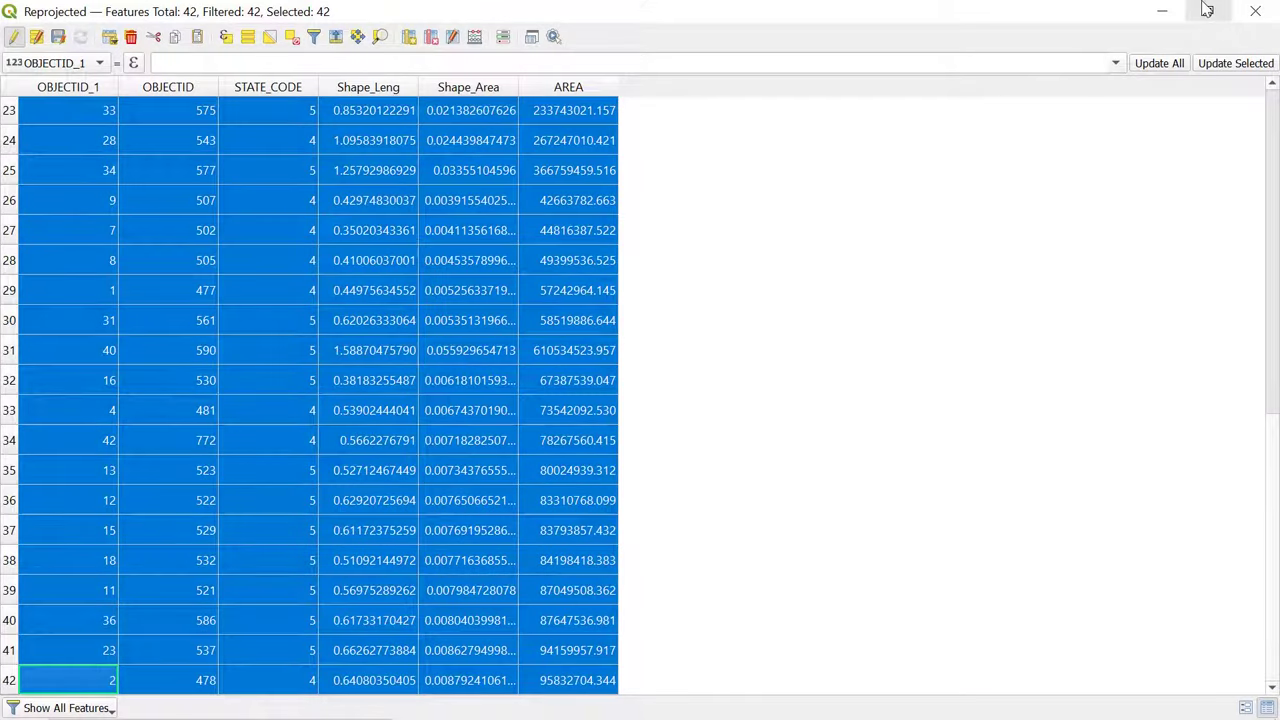